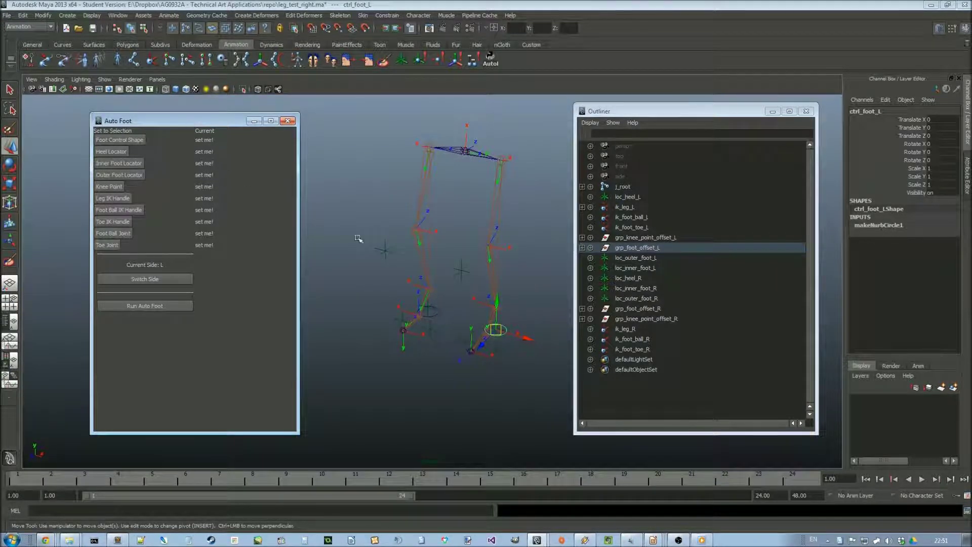
- Check the left hip and ankle joints and the leg, foot ball and toe IK handles
{"action": "left_click_drag", "start_coordinate": [456, 217], "coordinate": [424, 194], "text": "alt"}
{"action": "left_click", "coordinate": [439, 161]}
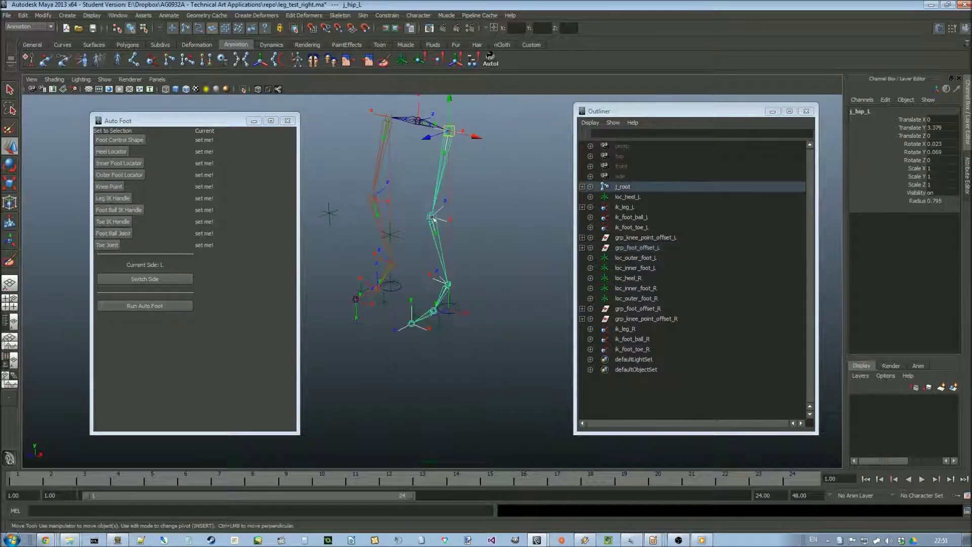
{"action": "left_click", "coordinate": [447, 283]}
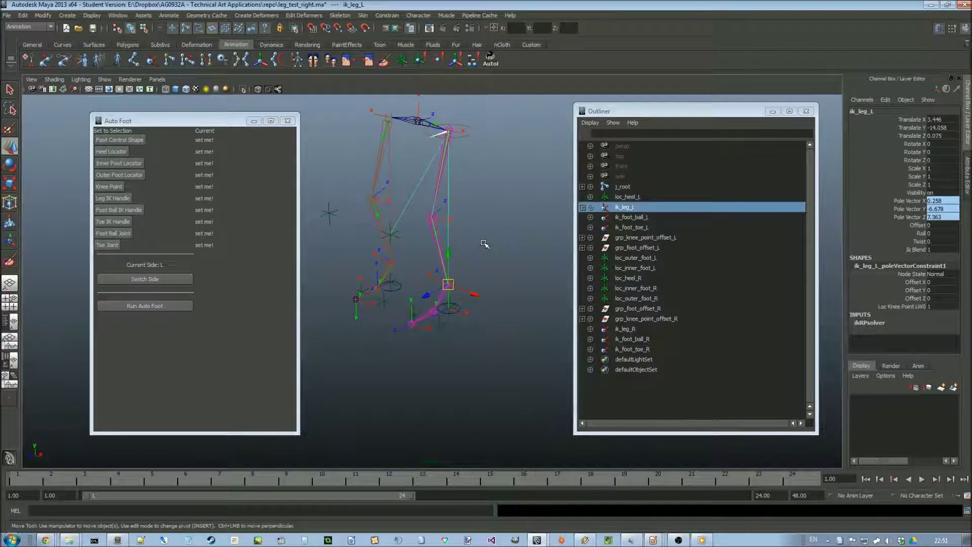
{"action": "mouse_move", "coordinate": [485, 244]}
{"action": "left_mouse_down", "text": "alt"}
{"action": "mouse_move", "coordinate": [445, 234]}
{"action": "mouse_move", "coordinate": [481, 241]}
{"action": "left_mouse_up", "text": "alt"}
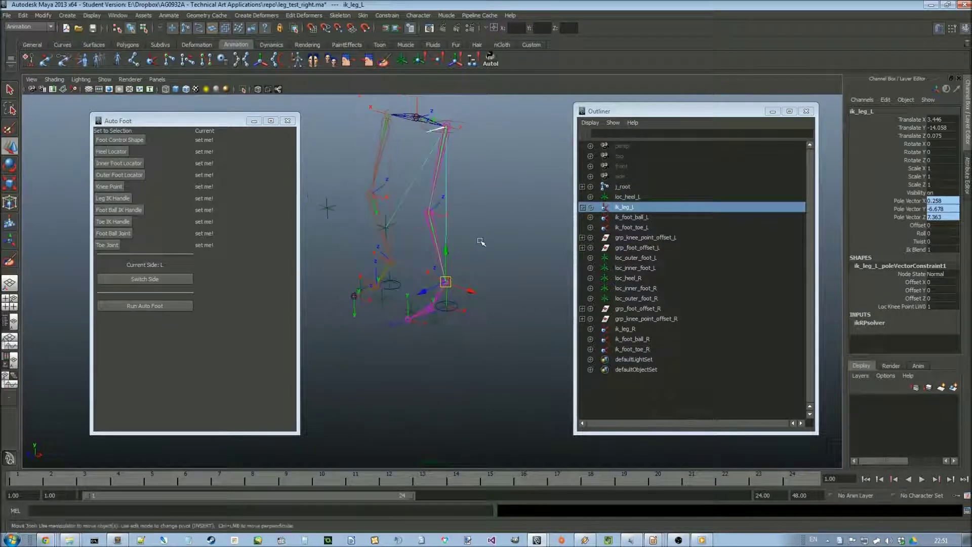
{"action": "left_click", "coordinate": [433, 304]}
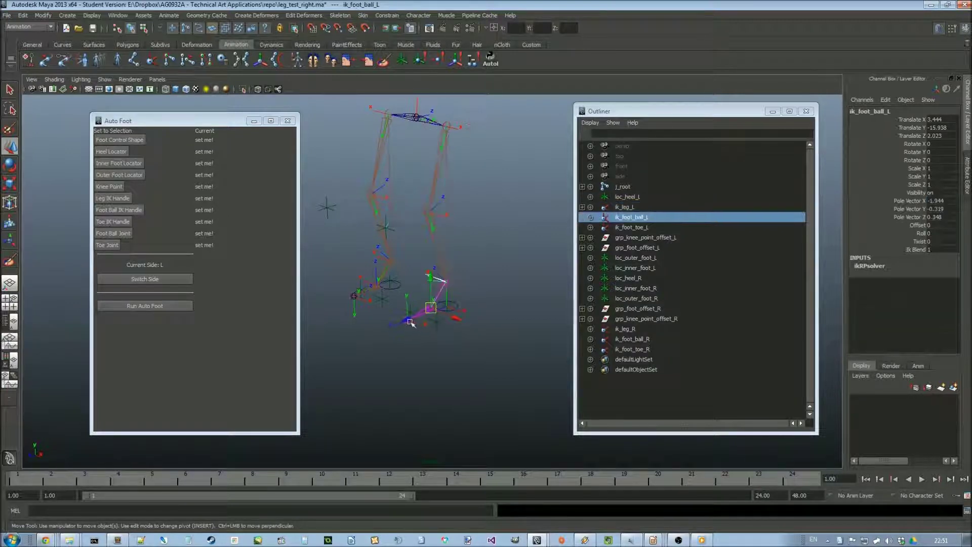
{"action": "scroll", "coordinate": [475, 234], "scroll_direction": "up", "scroll_amount": 4}
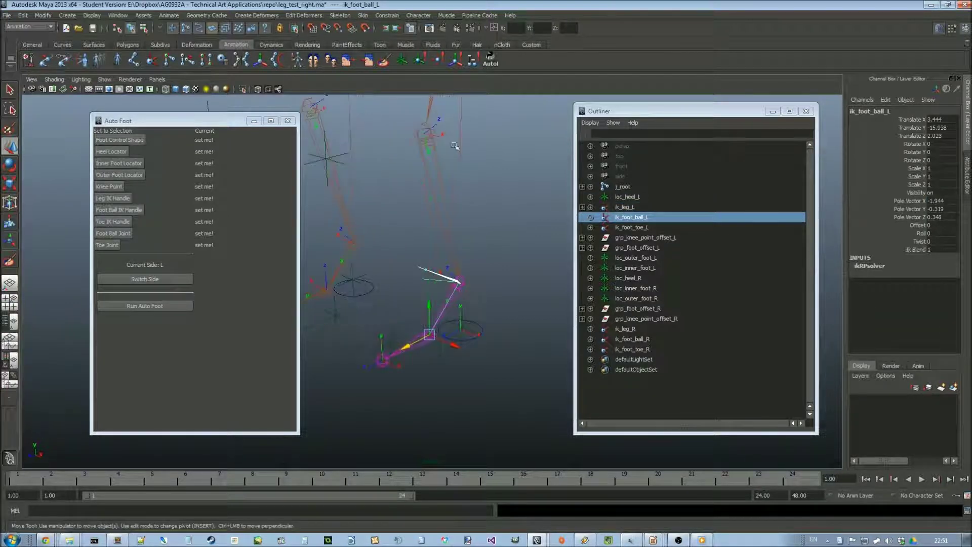
{"action": "scroll", "coordinate": [455, 146], "scroll_direction": "down", "scroll_amount": 3}
{"action": "left_click", "coordinate": [446, 125]}
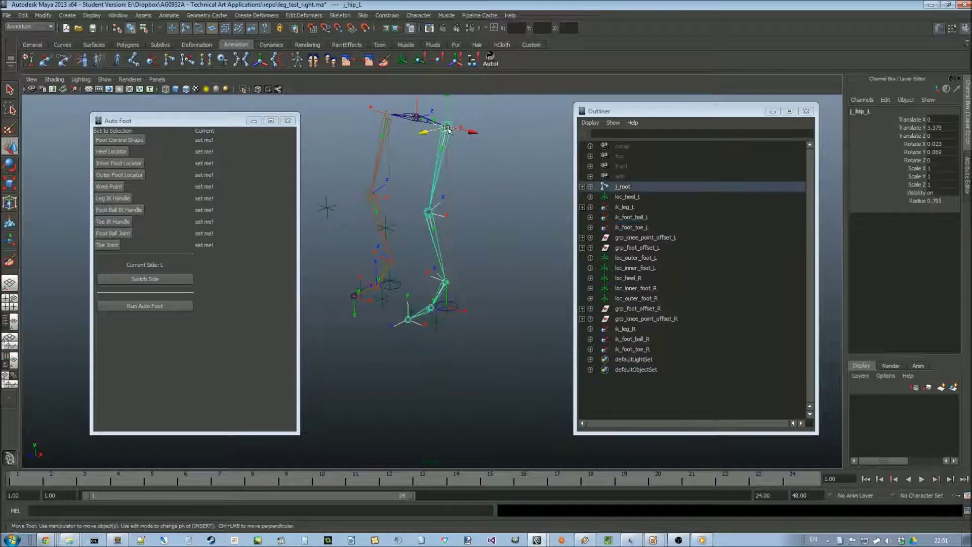
{"action": "left_click", "coordinate": [446, 284]}
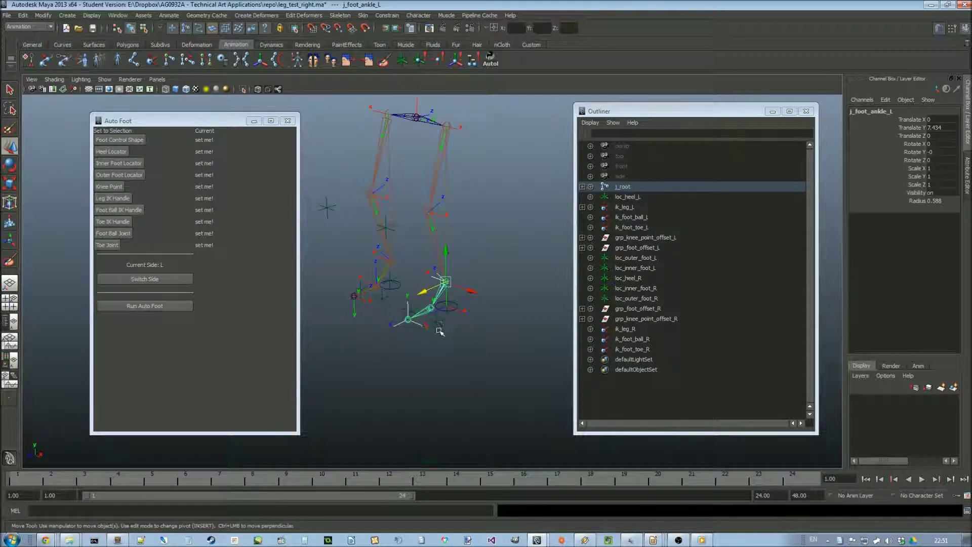
{"action": "left_click", "coordinate": [430, 307]}
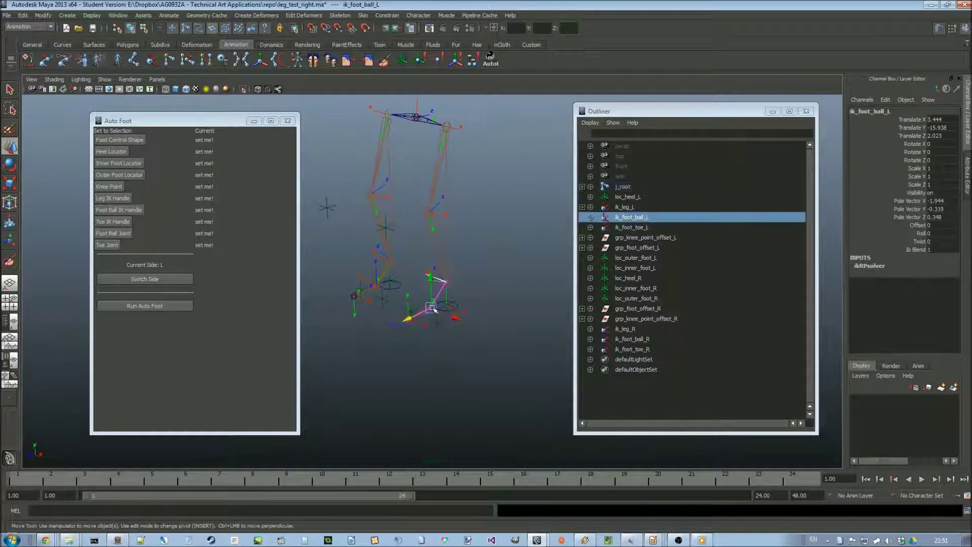
{"action": "left_click", "coordinate": [407, 332]}
{"action": "left_click", "coordinate": [408, 320]}
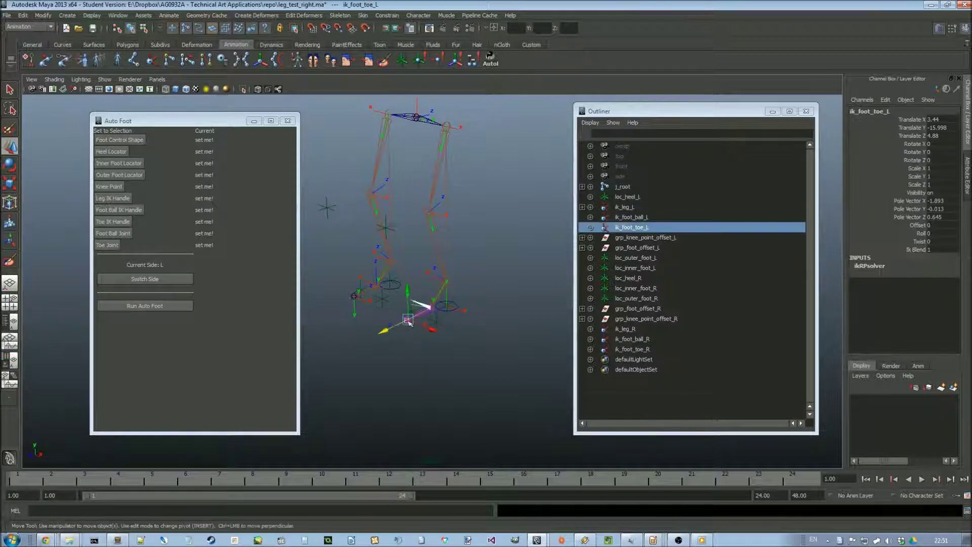
{"action": "left_click", "coordinate": [458, 344]}
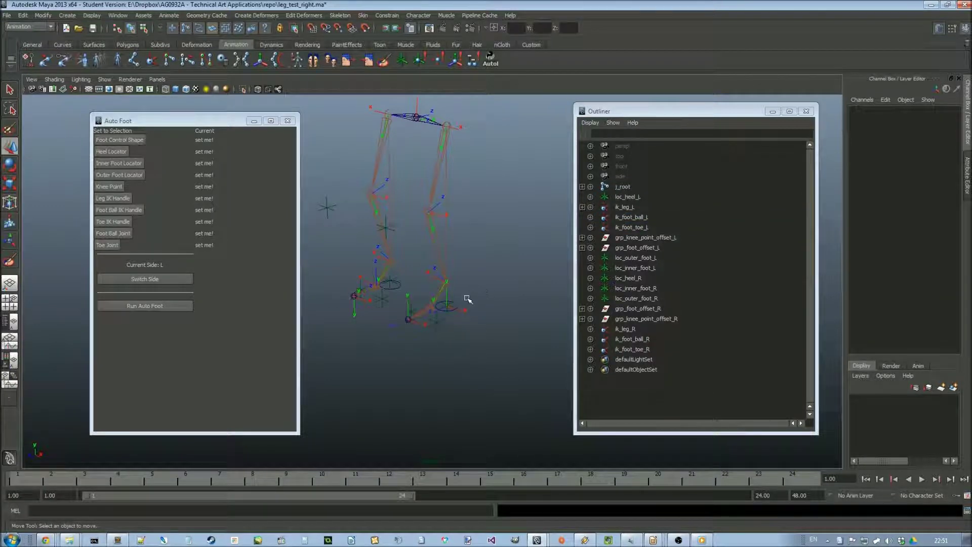
- Check the outer, inner and heel foot locators and the ctrl_foot_L control circle
{"action": "left_click_drag", "start_coordinate": [470, 300], "coordinate": [460, 303], "text": "alt"}
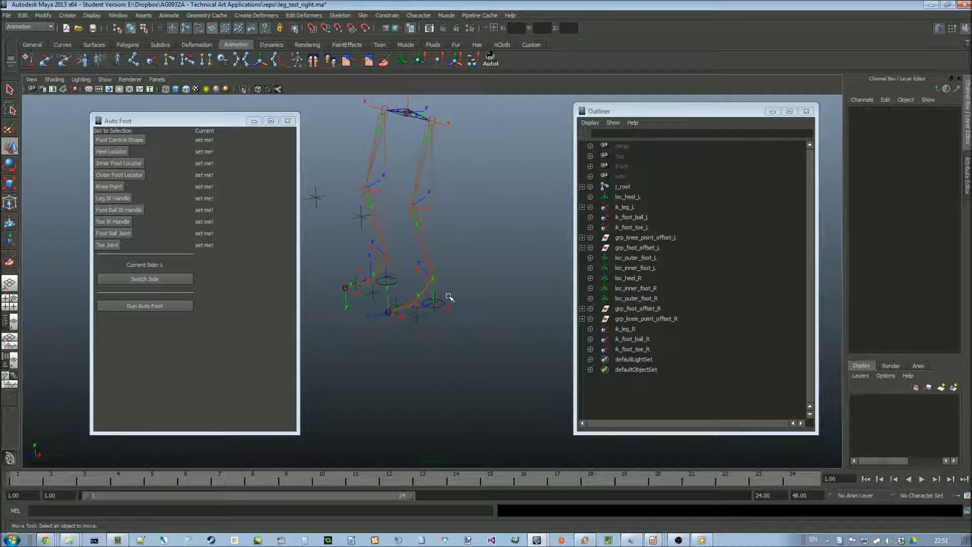
{"action": "middle_click_drag", "start_coordinate": [456, 297], "coordinate": [493, 310], "text": "alt"}
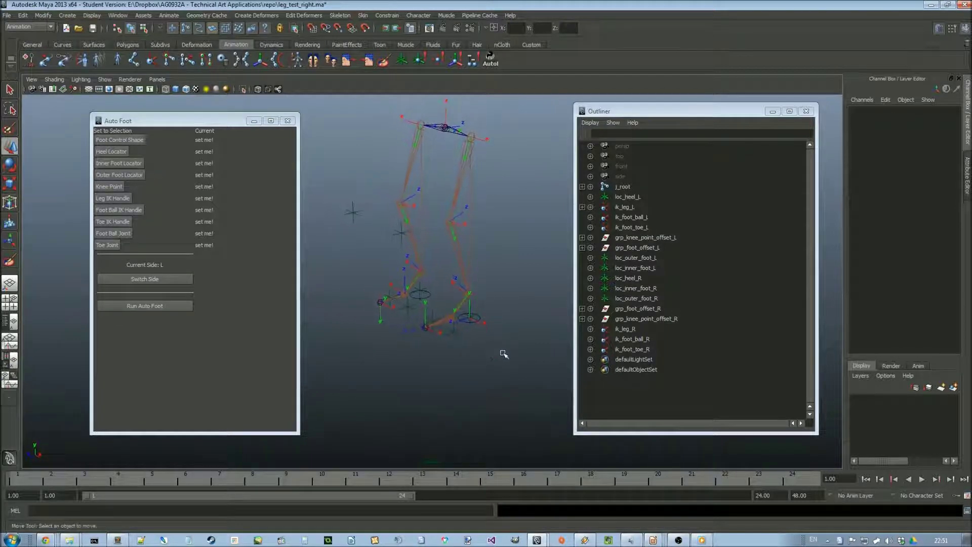
{"action": "left_click", "coordinate": [455, 332]}
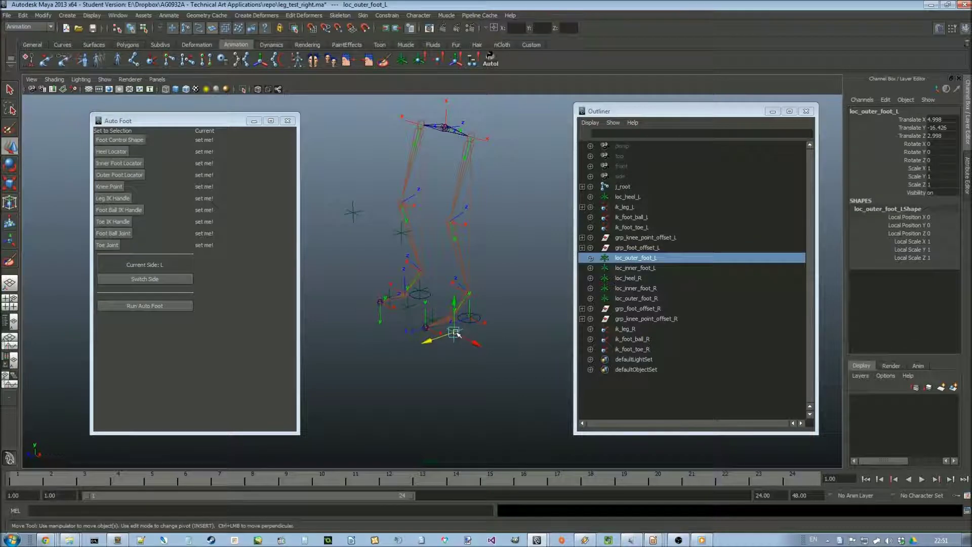
{"action": "left_click", "coordinate": [433, 320]}
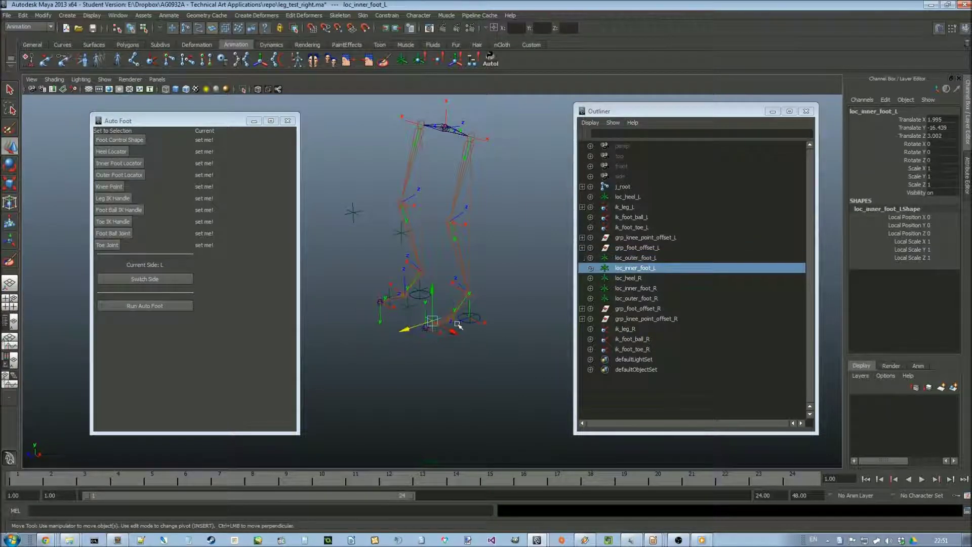
{"action": "left_click", "coordinate": [472, 318]}
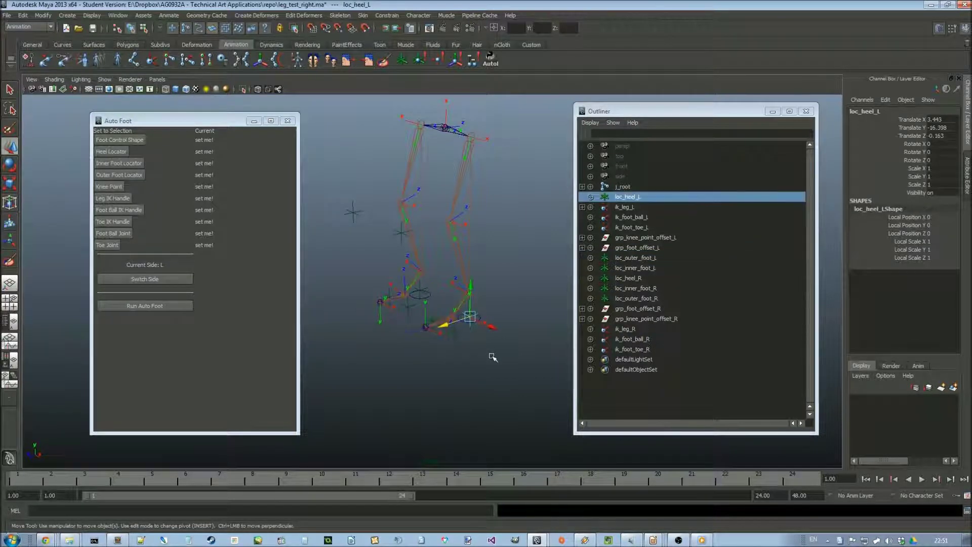
{"action": "scroll", "coordinate": [492, 357], "scroll_direction": "up", "scroll_amount": 5}
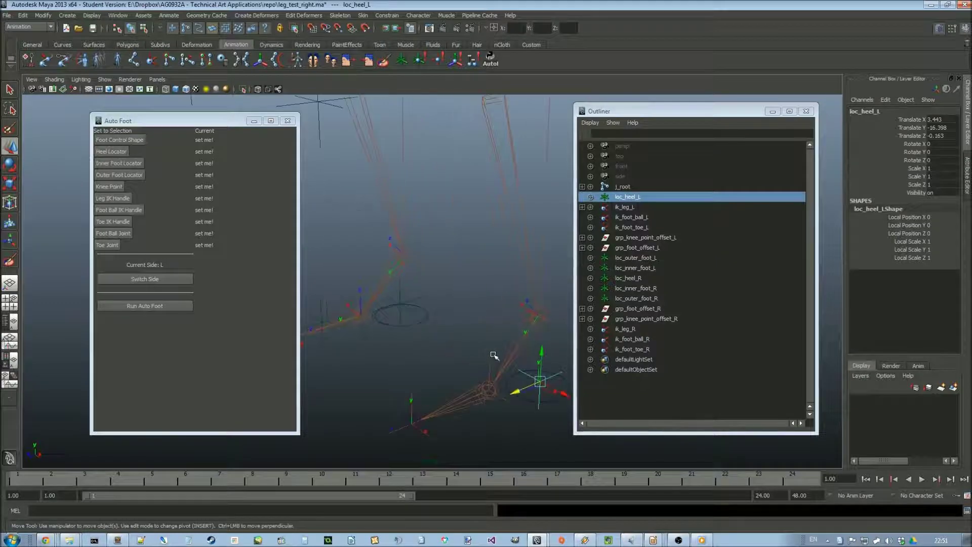
{"action": "key", "text": "f"}
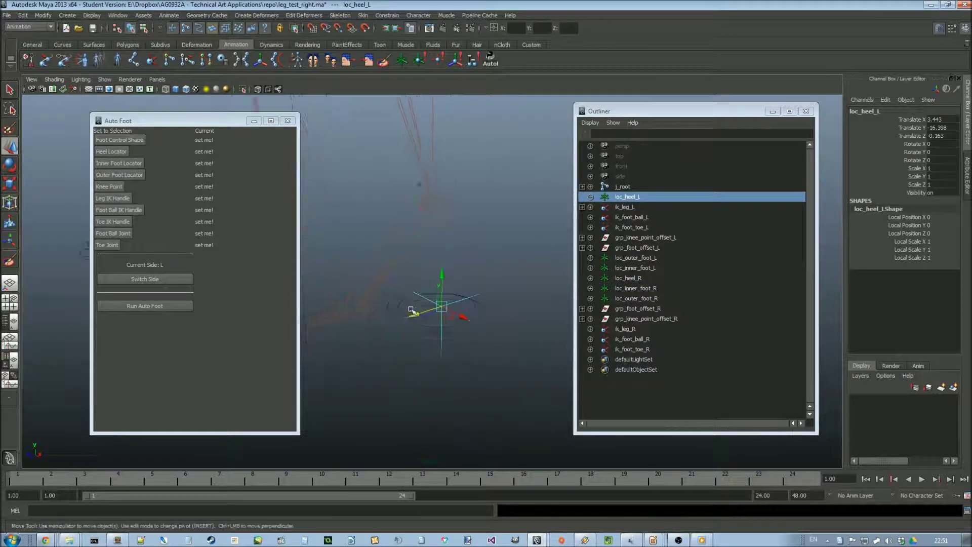
{"action": "left_click", "coordinate": [419, 346]}
{"action": "scroll", "coordinate": [419, 347], "scroll_direction": "down", "scroll_amount": 3}
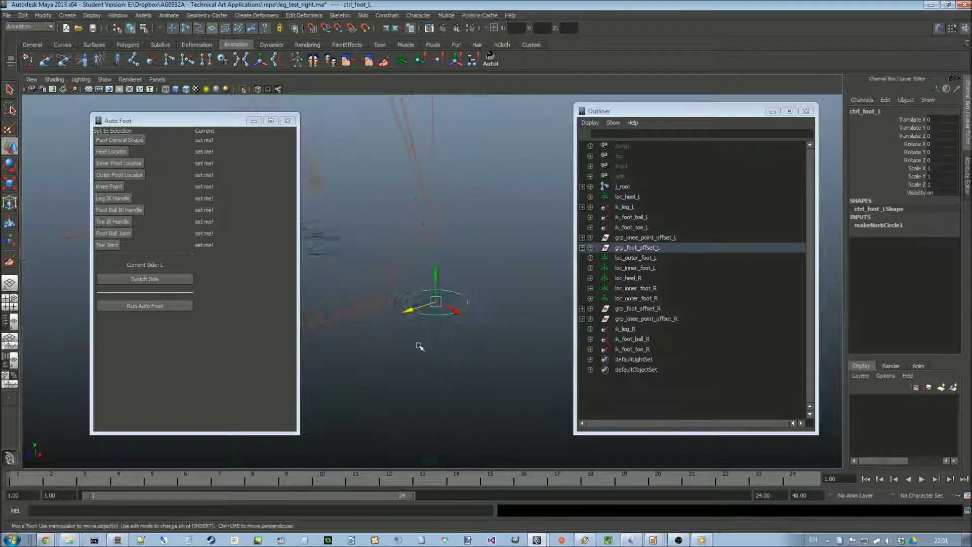
{"action": "middle_click_drag", "start_coordinate": [419, 347], "coordinate": [481, 369], "text": "alt"}
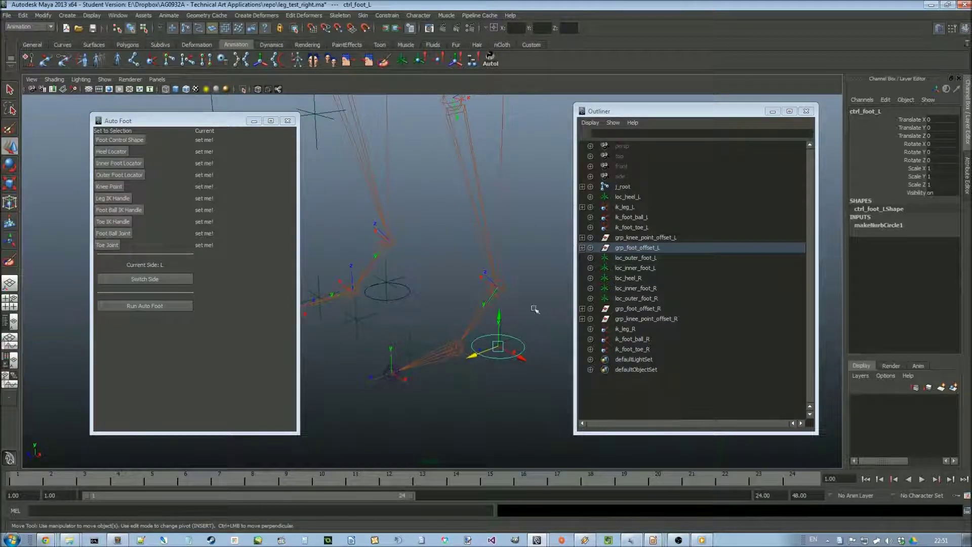
{"action": "scroll", "coordinate": [504, 301], "scroll_direction": "down", "scroll_amount": 5}
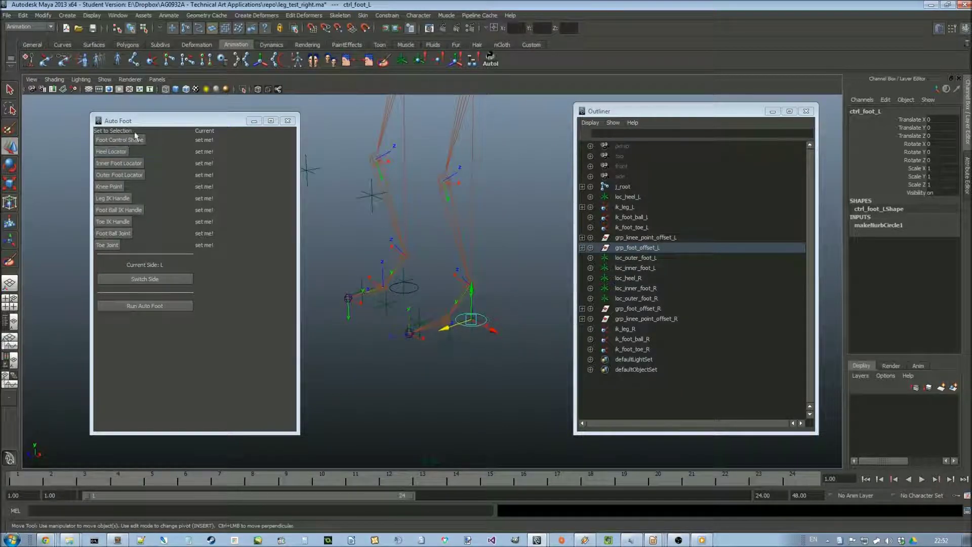
- Assign ctrl_foot_L, loc_heel_L, loc_inner_foot_L and loc_outer_foot_L to their Auto Foot slots
{"action": "mouse_move", "coordinate": [149, 120]}
{"action": "left_mouse_down"}
{"action": "mouse_move", "coordinate": [141, 126]}
{"action": "mouse_move", "coordinate": [130, 114]}
{"action": "left_mouse_up"}
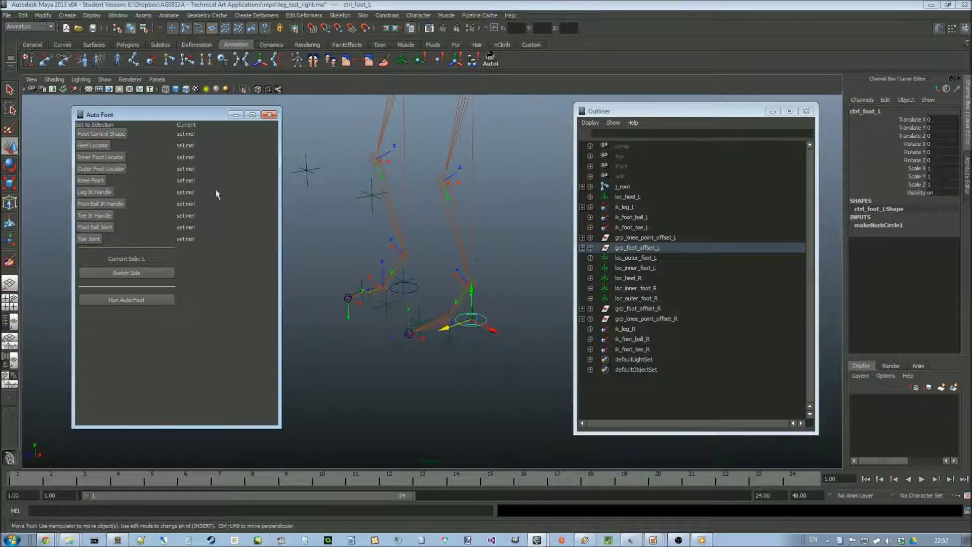
{"action": "left_click", "coordinate": [101, 133]}
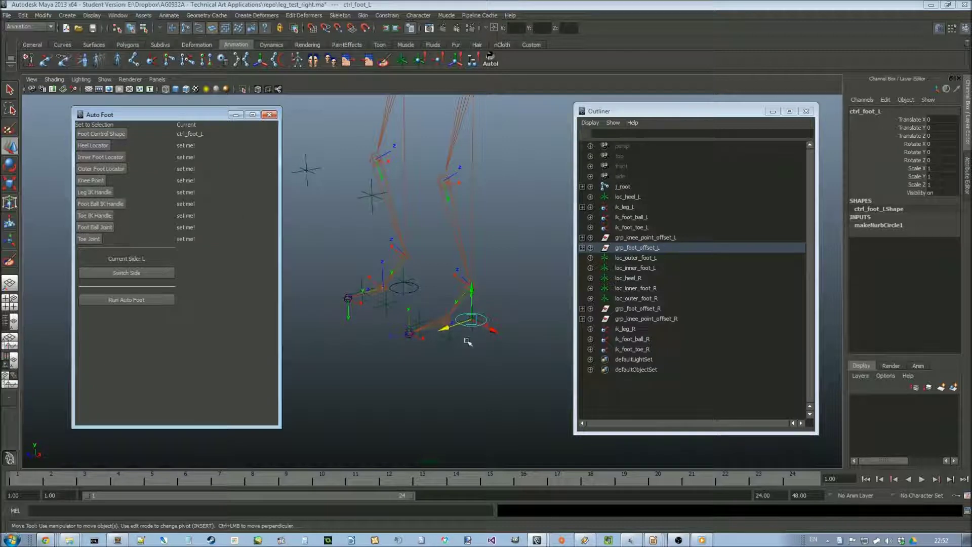
{"action": "left_click", "coordinate": [469, 321]}
{"action": "left_click", "coordinate": [483, 317]}
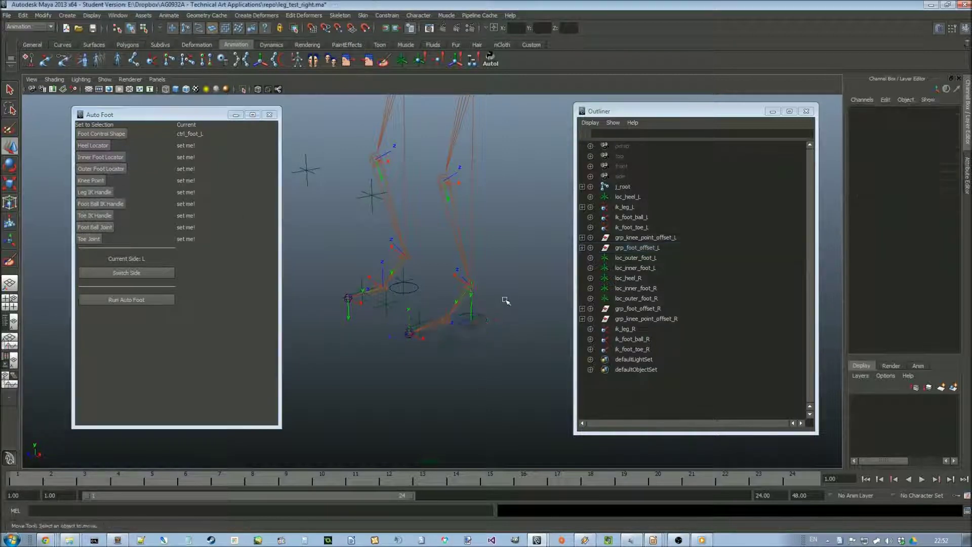
{"action": "left_click", "coordinate": [472, 318]}
{"action": "left_click", "coordinate": [95, 146]}
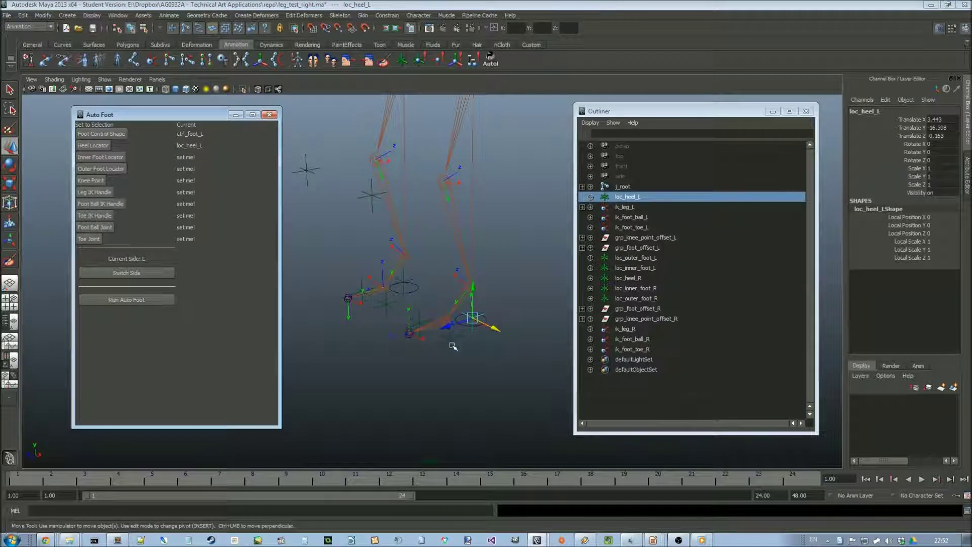
{"action": "left_click", "coordinate": [420, 321]}
{"action": "left_click", "coordinate": [420, 322]}
{"action": "left_click", "coordinate": [103, 158]}
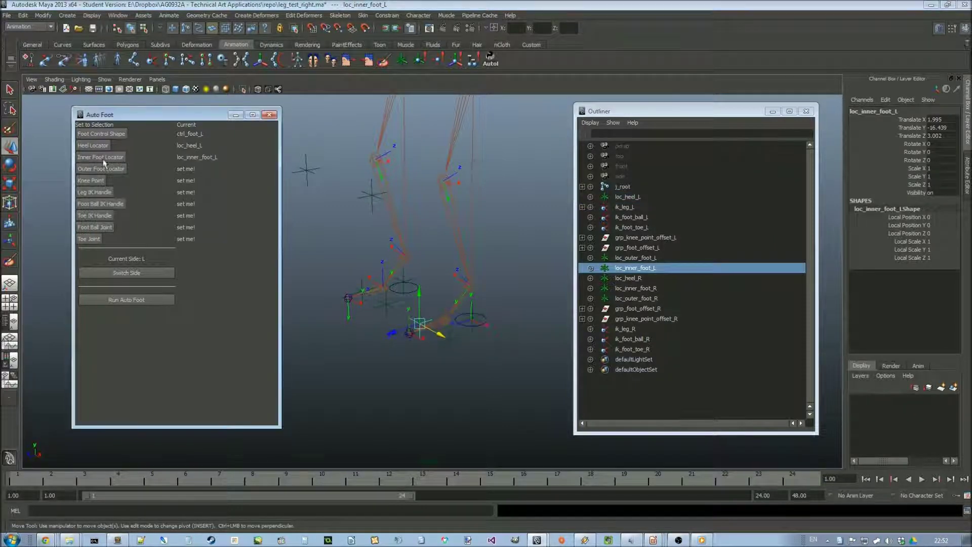
{"action": "left_click", "coordinate": [450, 340]}
{"action": "left_click", "coordinate": [116, 174]}
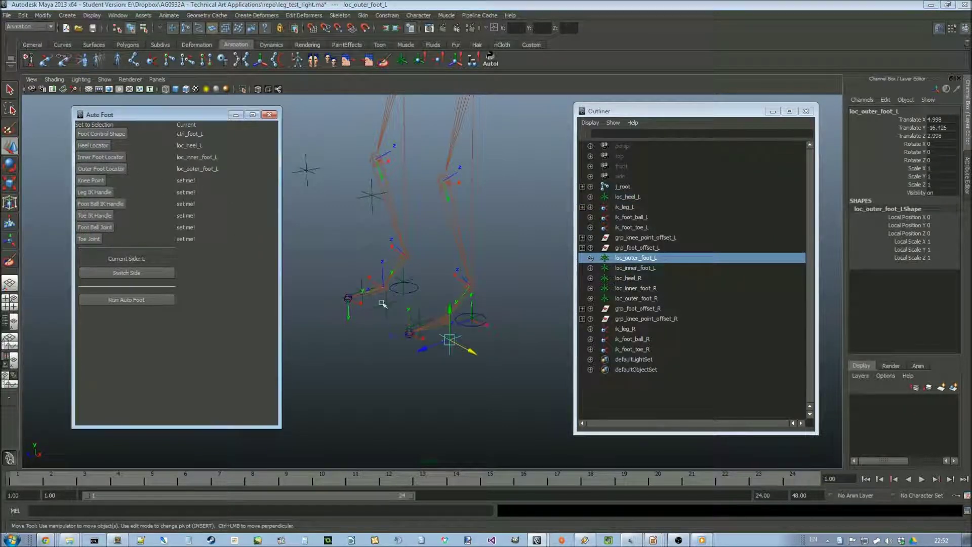
- Assign loc_knee_point_L, ik_leg_L, ik_foot_ball_L and ik_foot_toe_L to their Auto Foot slots
{"action": "left_click", "coordinate": [371, 195]}
{"action": "left_click", "coordinate": [104, 183]}
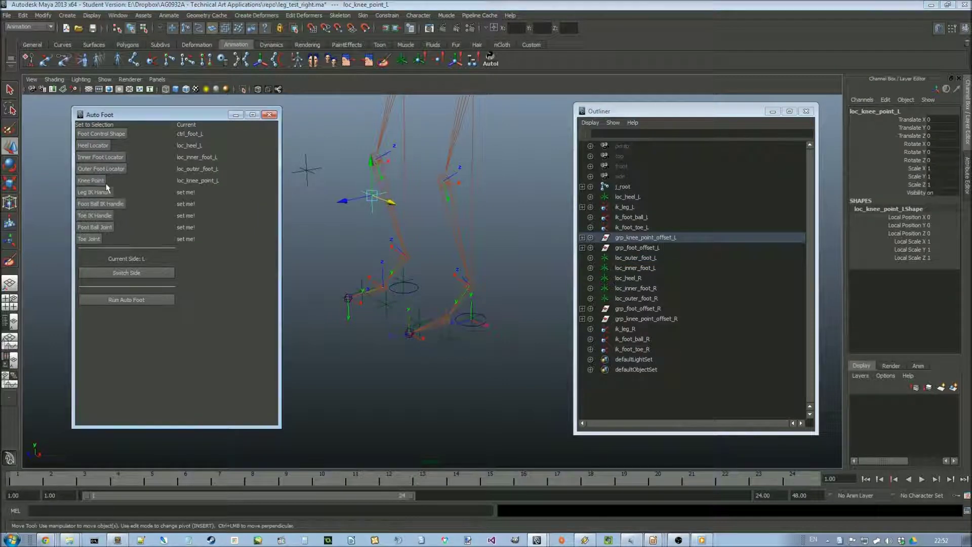
{"action": "left_click", "coordinate": [479, 290]}
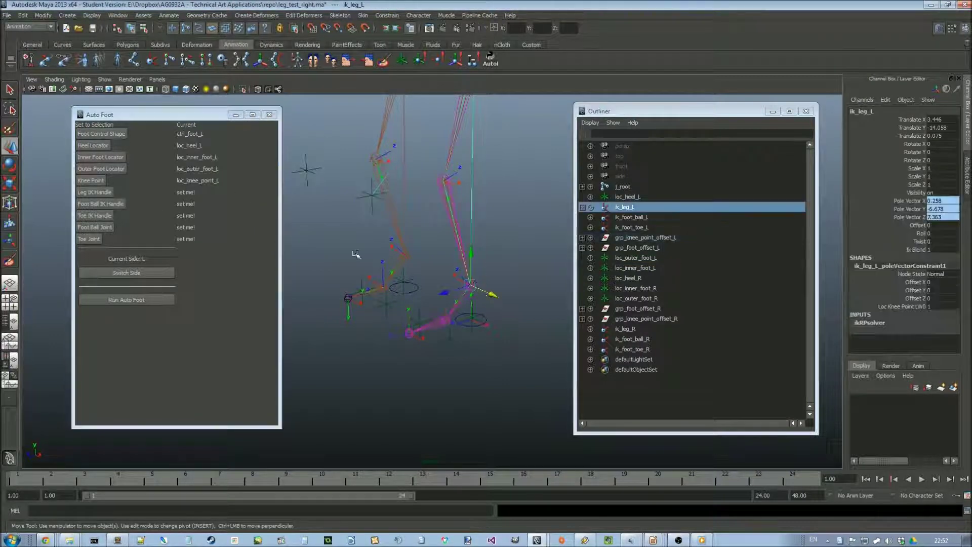
{"action": "left_click", "coordinate": [121, 193]}
{"action": "left_click", "coordinate": [446, 310]}
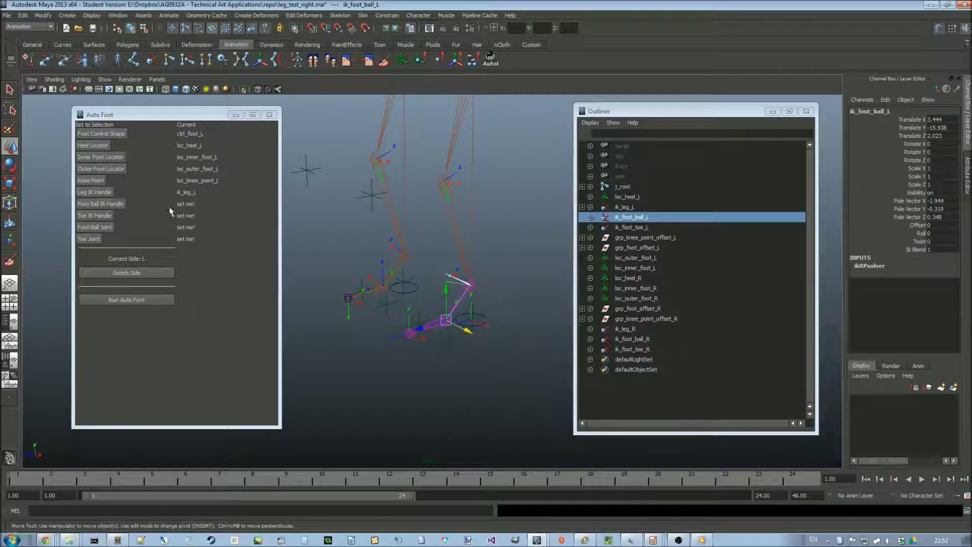
{"action": "left_click", "coordinate": [101, 204]}
{"action": "left_click", "coordinate": [421, 333]}
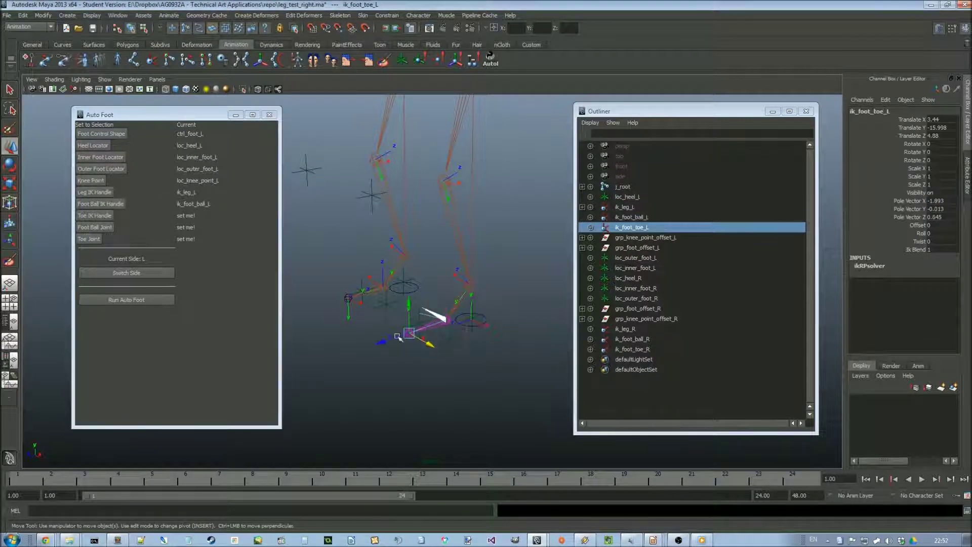
{"action": "left_click", "coordinate": [94, 215]}
- Set j_foot_ball_L and j_foot_toe_L as the foot ball and toe joints, and make Current Side L
{"action": "left_click_drag", "start_coordinate": [430, 313], "coordinate": [435, 258], "text": "alt"}
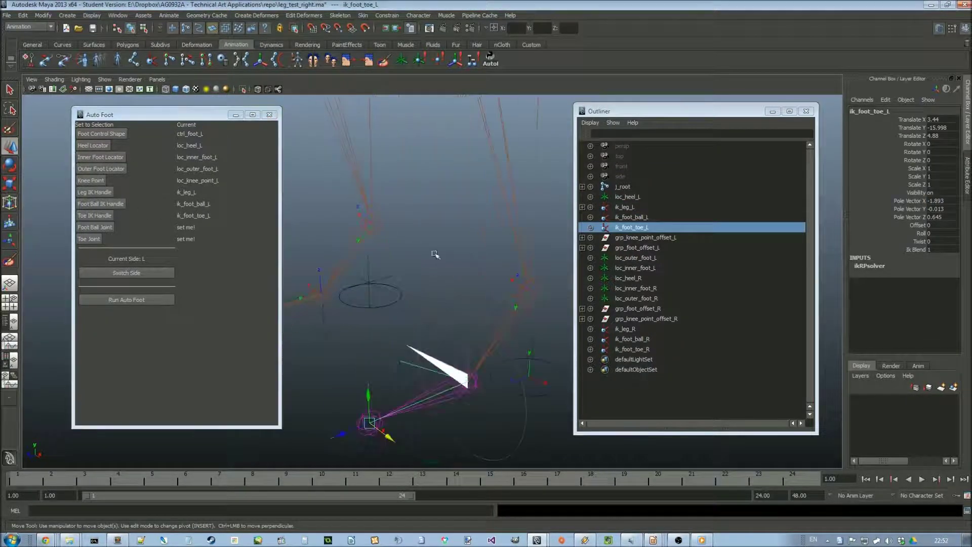
{"action": "left_click", "coordinate": [478, 377]}
{"action": "left_click", "coordinate": [102, 227]}
{"action": "left_click", "coordinate": [368, 420]}
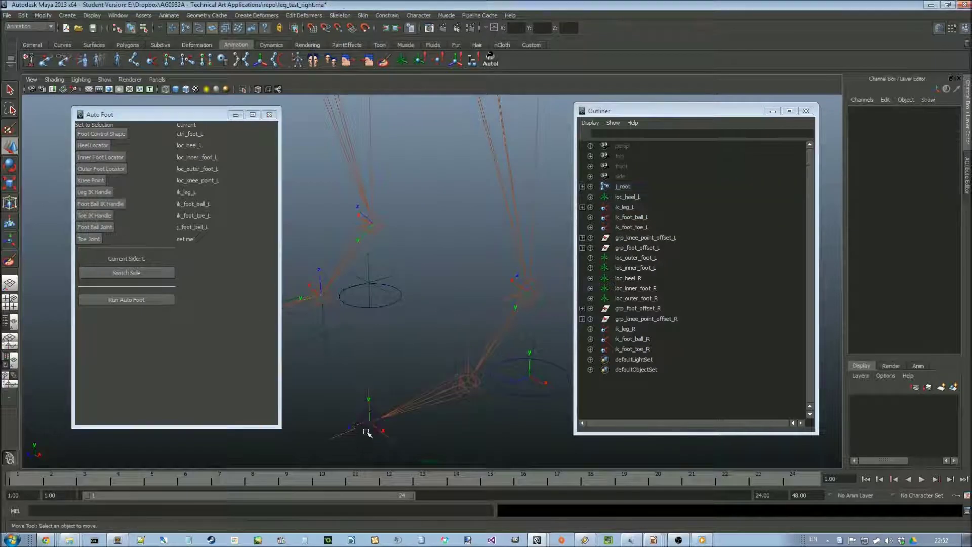
{"action": "left_click", "coordinate": [100, 240]}
{"action": "mouse_move", "coordinate": [449, 275]}
{"action": "left_mouse_down", "text": "alt"}
{"action": "mouse_move", "coordinate": [489, 278]}
{"action": "mouse_move", "coordinate": [462, 277]}
{"action": "left_mouse_up", "text": "alt"}
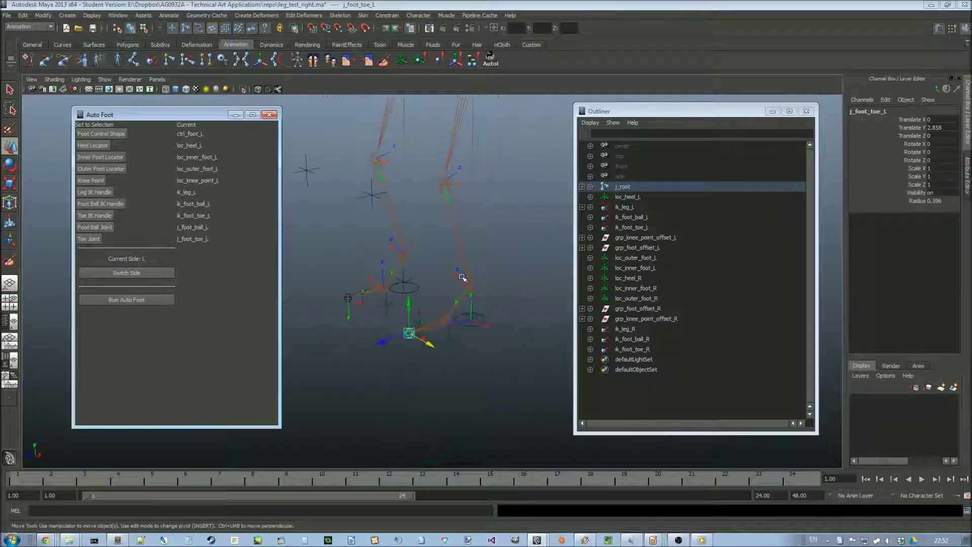
{"action": "left_click", "coordinate": [129, 273]}
{"action": "scroll", "coordinate": [398, 157], "scroll_direction": "down", "scroll_amount": 3}
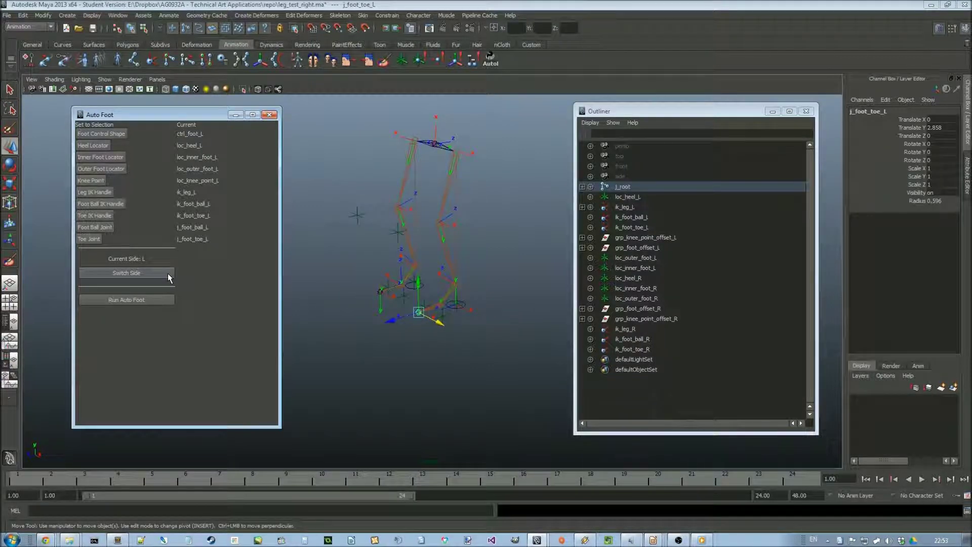
{"action": "scroll", "coordinate": [348, 285], "scroll_direction": "up", "scroll_amount": 2}
{"action": "scroll", "coordinate": [348, 284], "scroll_direction": "up", "scroll_amount": 1}
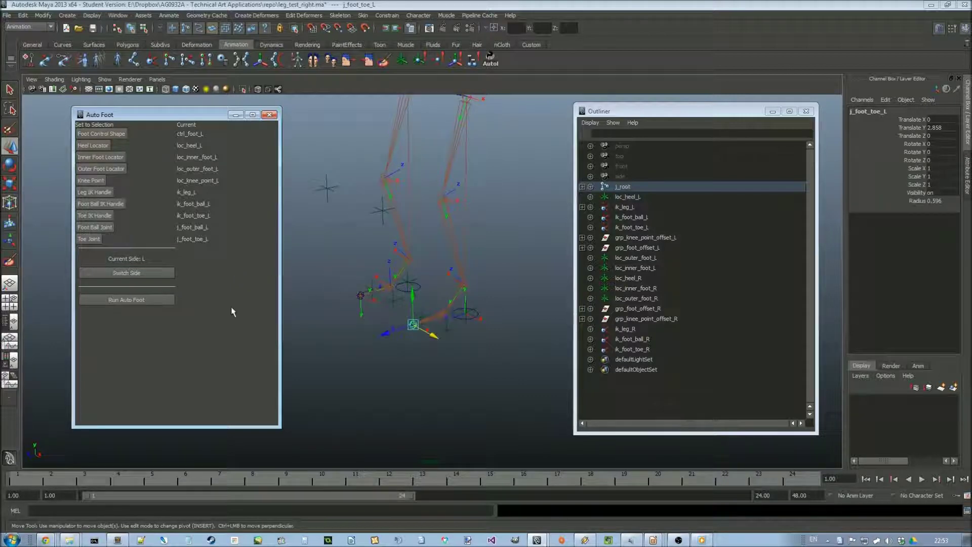
- Run Auto Foot, then test-move ctrl_foot_L and undo the move
{"action": "left_click", "coordinate": [165, 299]}
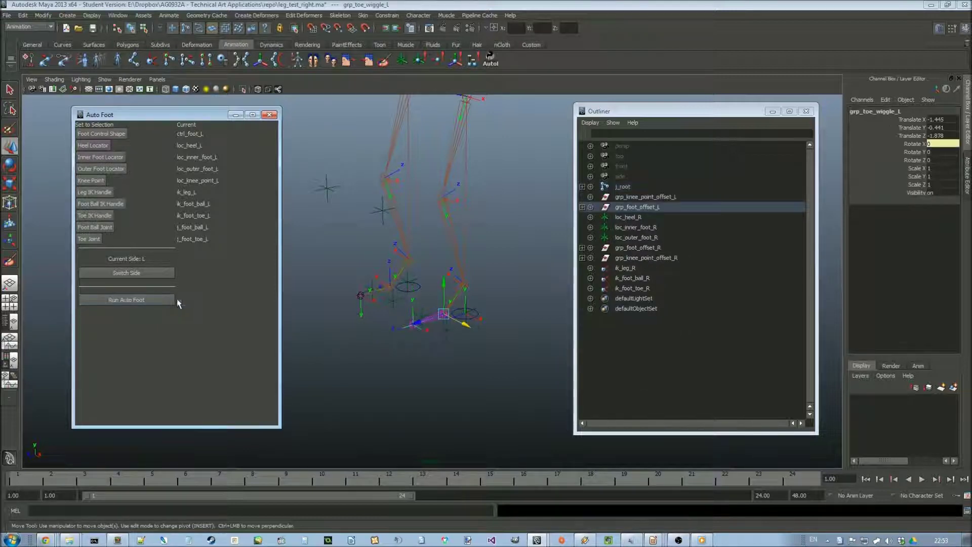
{"action": "left_click", "coordinate": [479, 314]}
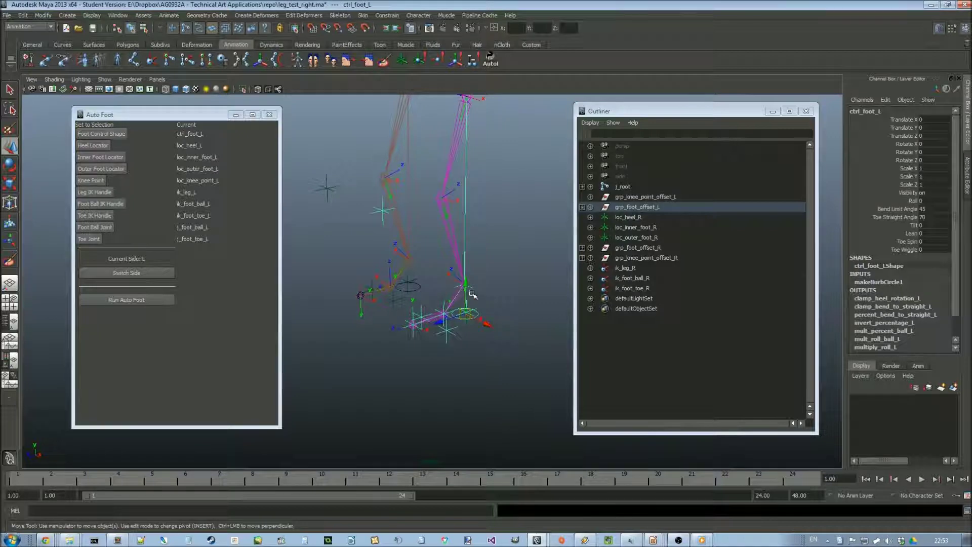
{"action": "left_click_drag", "start_coordinate": [466, 310], "coordinate": [499, 332]}
{"action": "key", "text": "ctrl+z"}
{"action": "key", "text": "ctrl+z"}
{"action": "key", "text": "ctrl+z"}
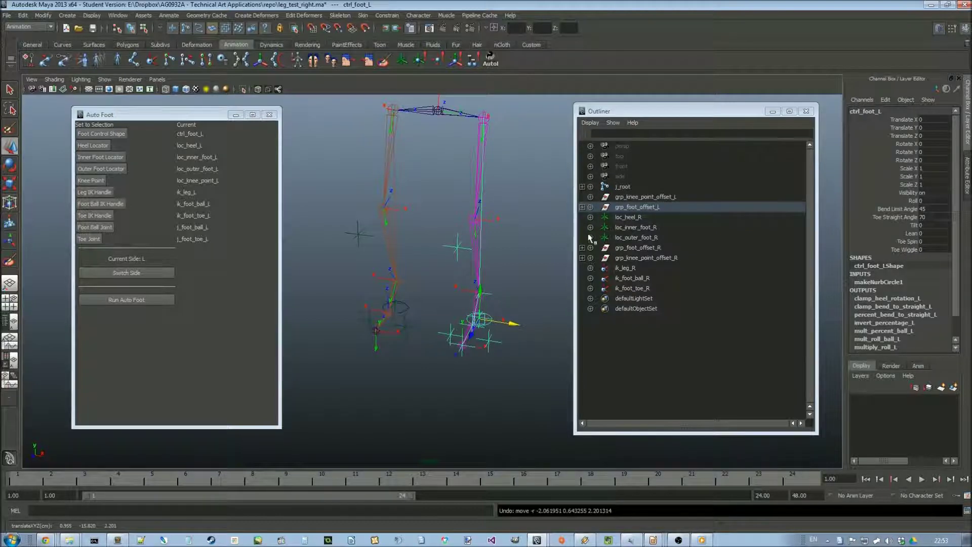
- Expand grp_foot_offset_L in the Outliner to confirm ctrl_foot_L and loc_heel_L, then collapse it
{"action": "left_click", "coordinate": [628, 247]}
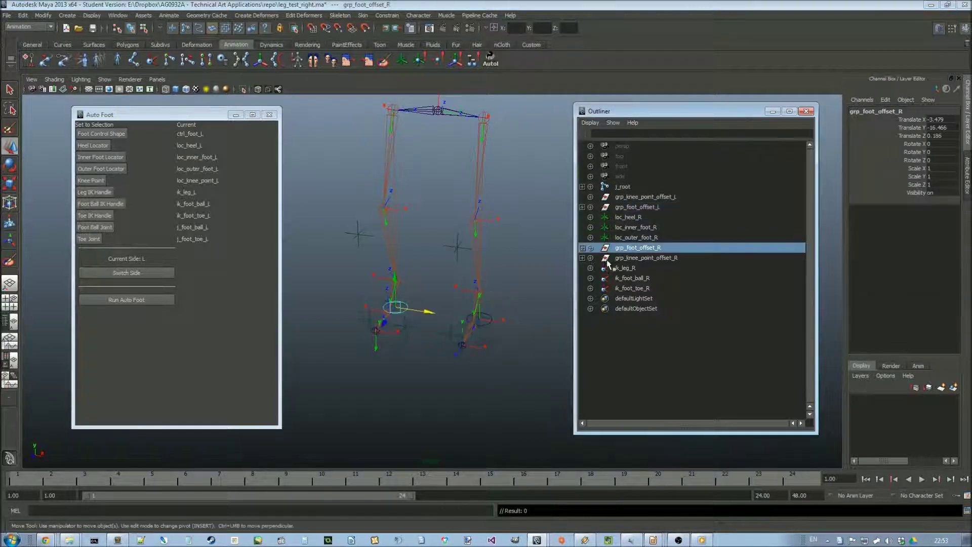
{"action": "left_click", "coordinate": [633, 259]}
{"action": "left_click", "coordinate": [631, 207]}
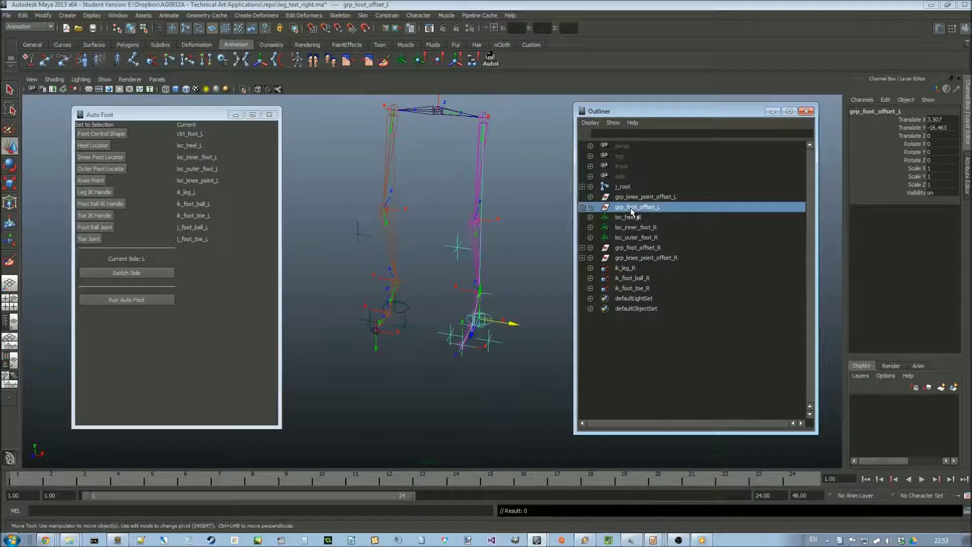
{"action": "left_click", "coordinate": [582, 207]}
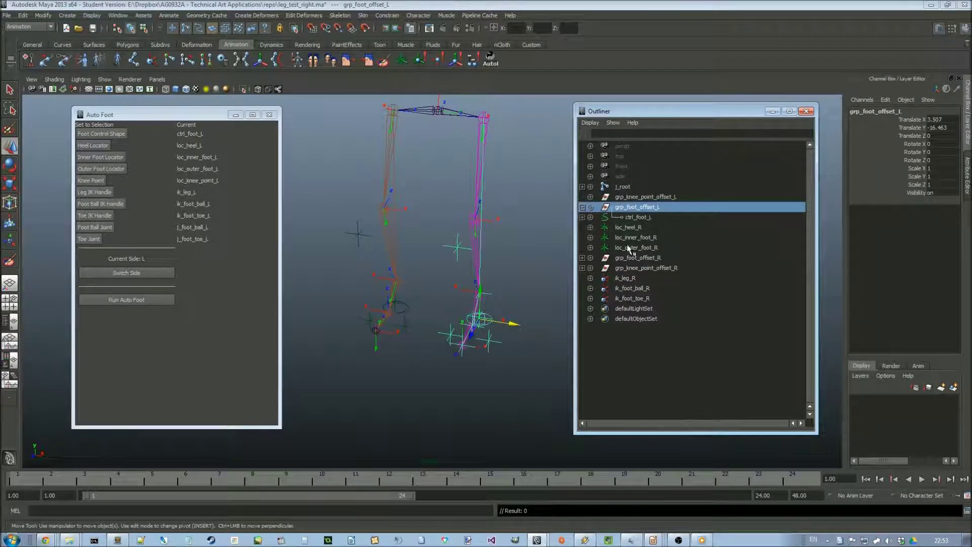
{"action": "left_click", "coordinate": [582, 217]}
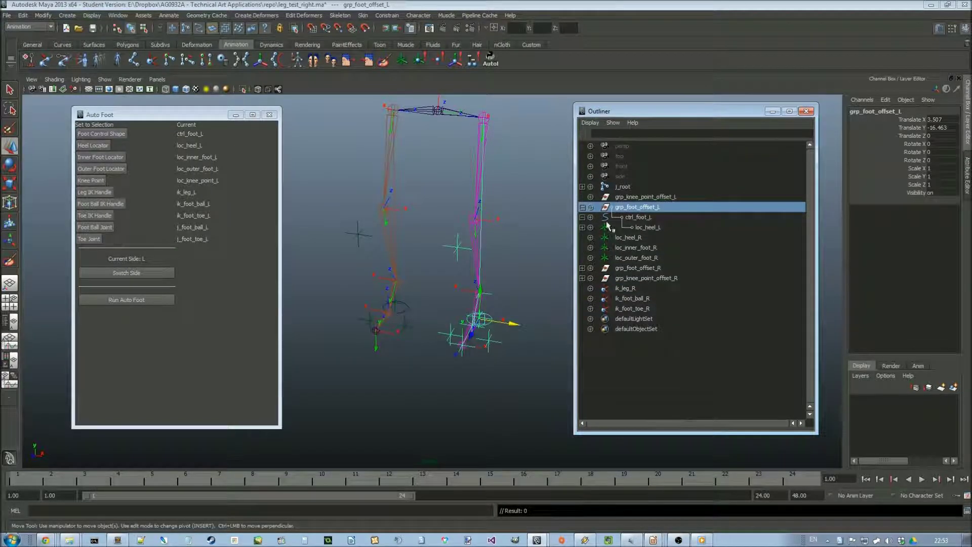
{"action": "left_click", "coordinate": [583, 217]}
{"action": "left_click", "coordinate": [582, 207]}
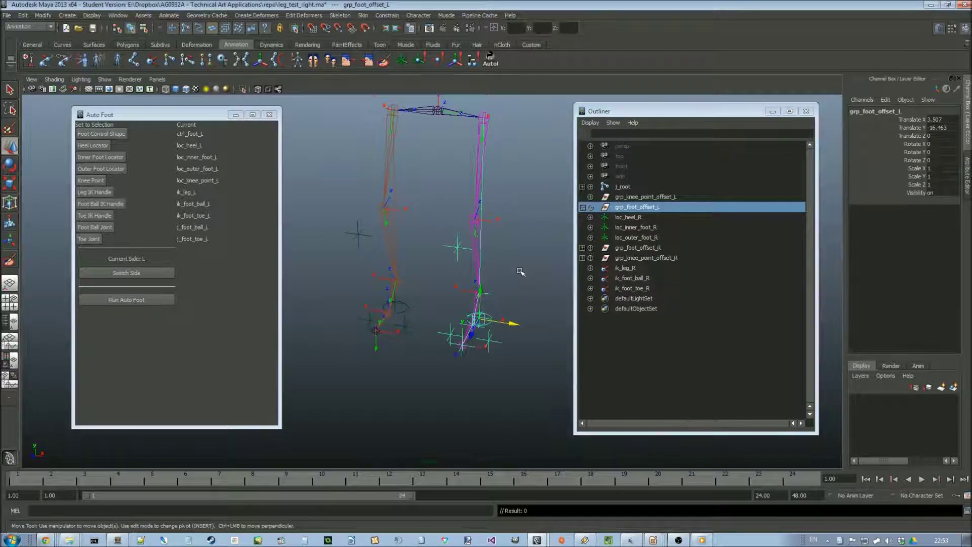
{"action": "left_click_drag", "start_coordinate": [521, 271], "coordinate": [496, 267], "text": "alt"}
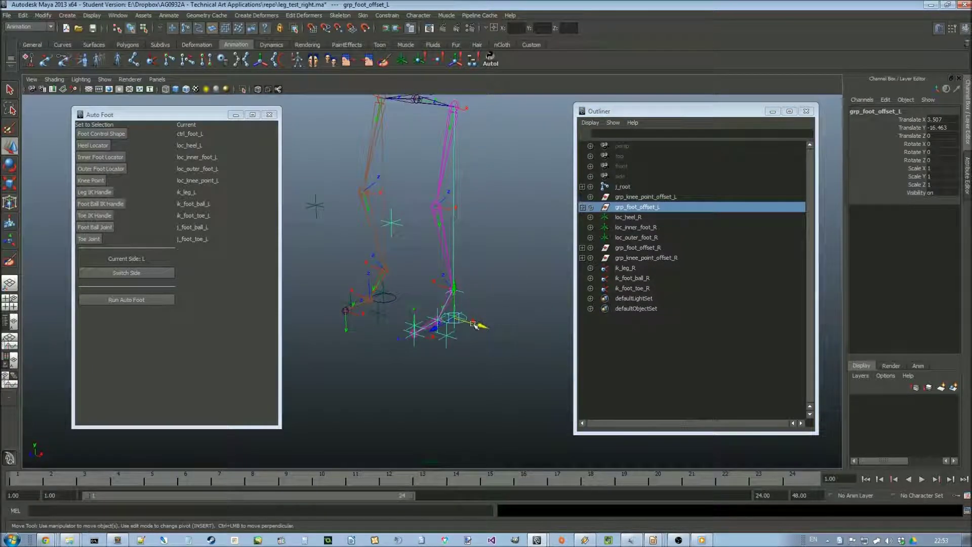
- Test ctrl_foot_L's Roll attribute on the leg and undo it
{"action": "left_click", "coordinate": [485, 302]}
{"action": "left_click", "coordinate": [468, 316]}
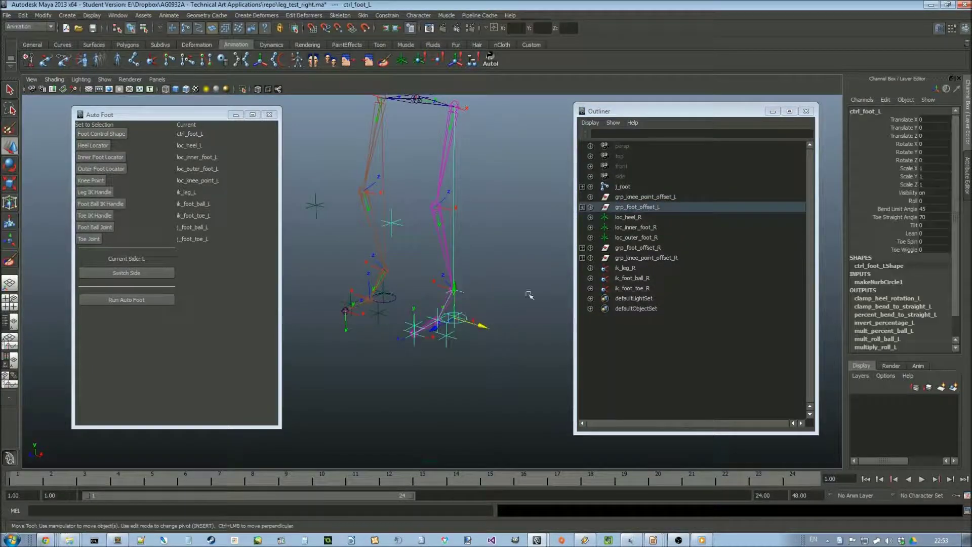
{"action": "left_click", "coordinate": [909, 201]}
{"action": "middle_click_drag", "start_coordinate": [522, 232], "coordinate": [478, 245]}
{"action": "key", "text": "ctrl+z"}
- Lower Bend Limit Angle to 8.5, retest Roll and undo it, then start re-editing Bend Limit Angle
{"action": "left_click", "coordinate": [897, 209]}
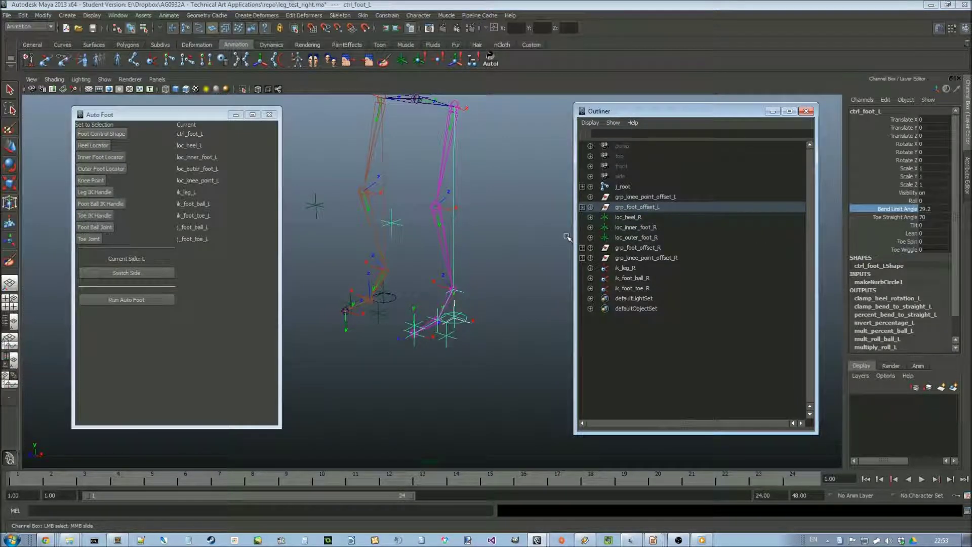
{"action": "left_click", "coordinate": [771, 111]}
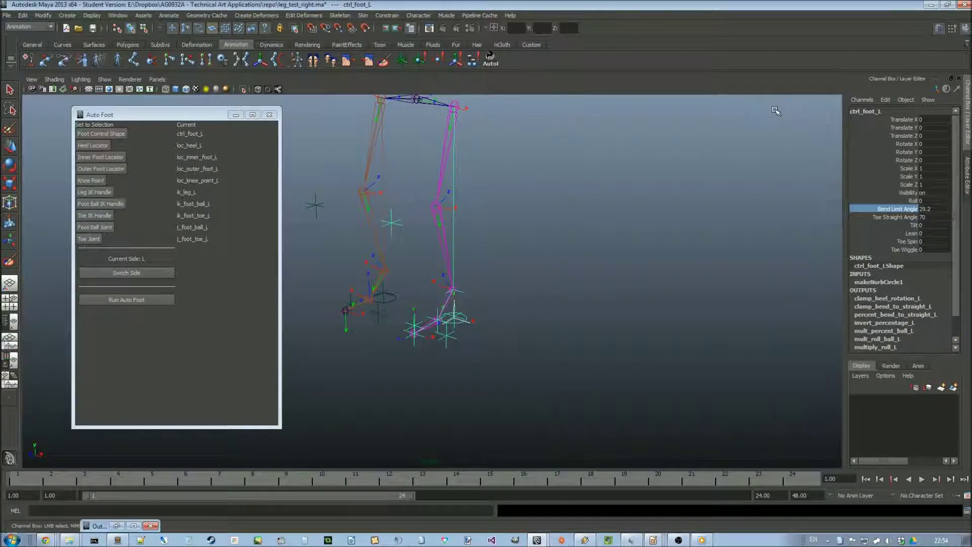
{"action": "middle_click_drag", "start_coordinate": [737, 210], "coordinate": [663, 214]}
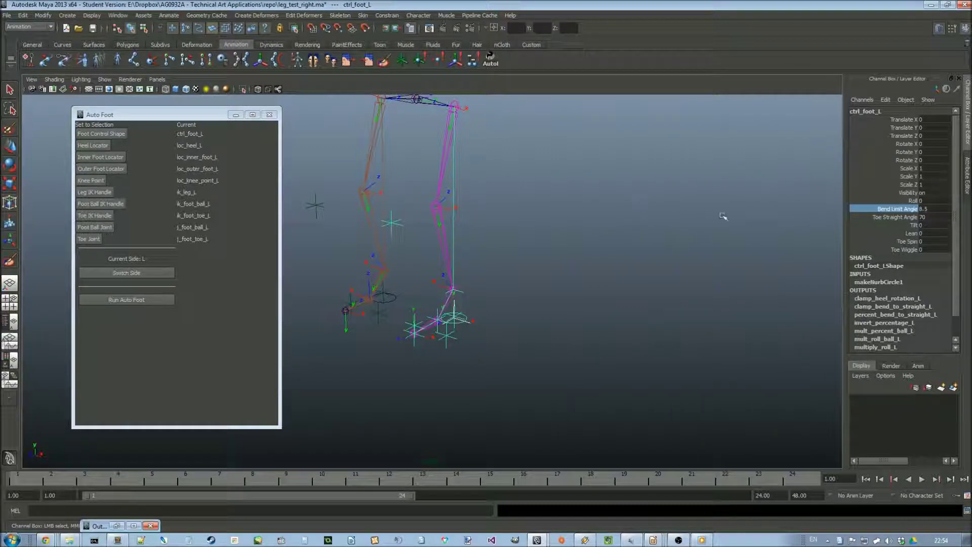
{"action": "left_click", "coordinate": [909, 201]}
{"action": "middle_click_drag", "start_coordinate": [544, 242], "coordinate": [317, 233]}
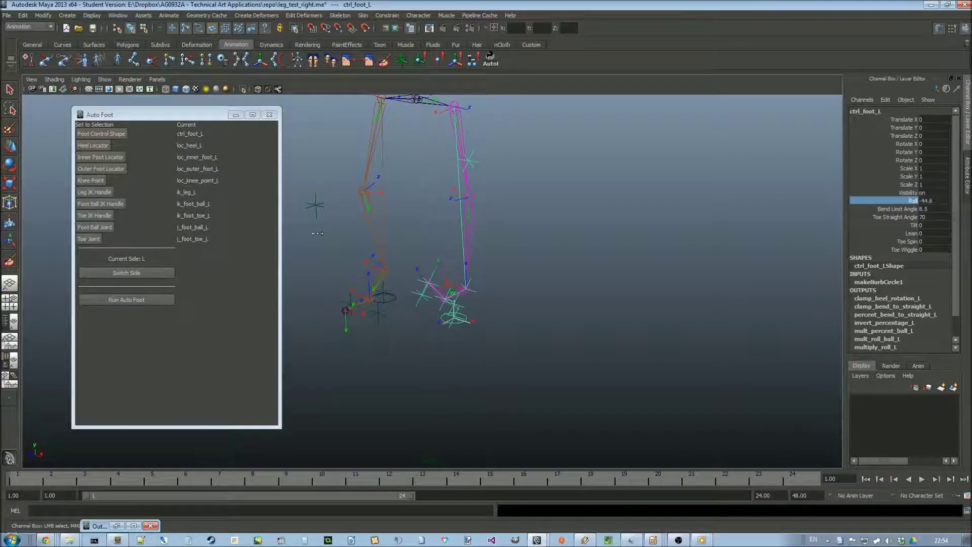
{"action": "key", "text": "ctrl+z"}
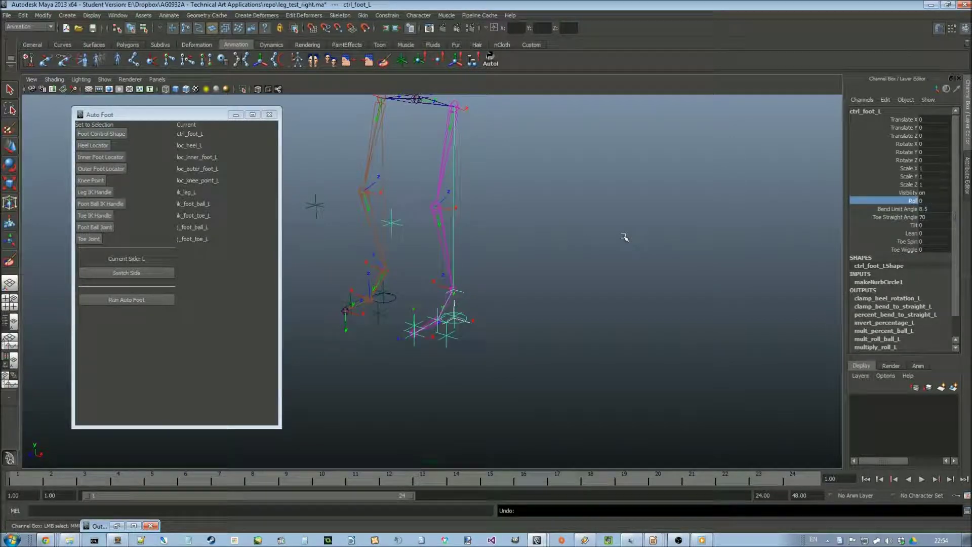
{"action": "left_click", "coordinate": [911, 210]}
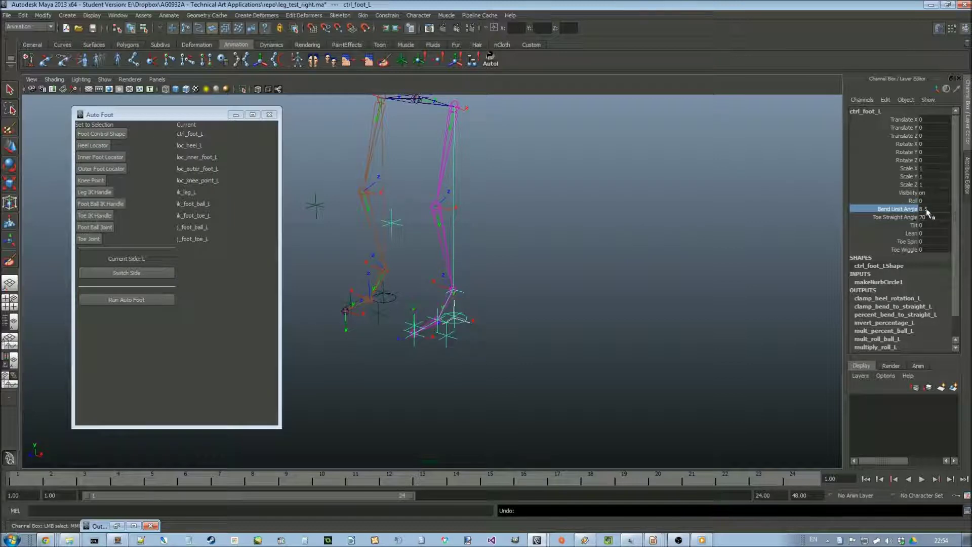
{"action": "double_click", "coordinate": [925, 208]}
- Set Bend Limit Angle to 45, then test Tilt both ways and undo it
{"action": "type", "text": "45"}
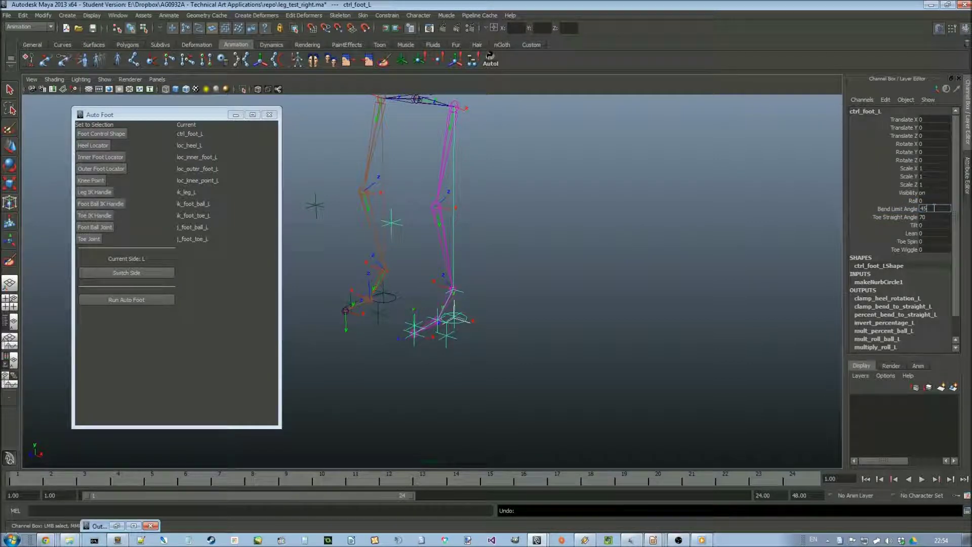
{"action": "key", "text": "Return"}
{"action": "left_click", "coordinate": [896, 225]}
{"action": "left_click_drag", "start_coordinate": [555, 261], "coordinate": [587, 260], "text": "alt"}
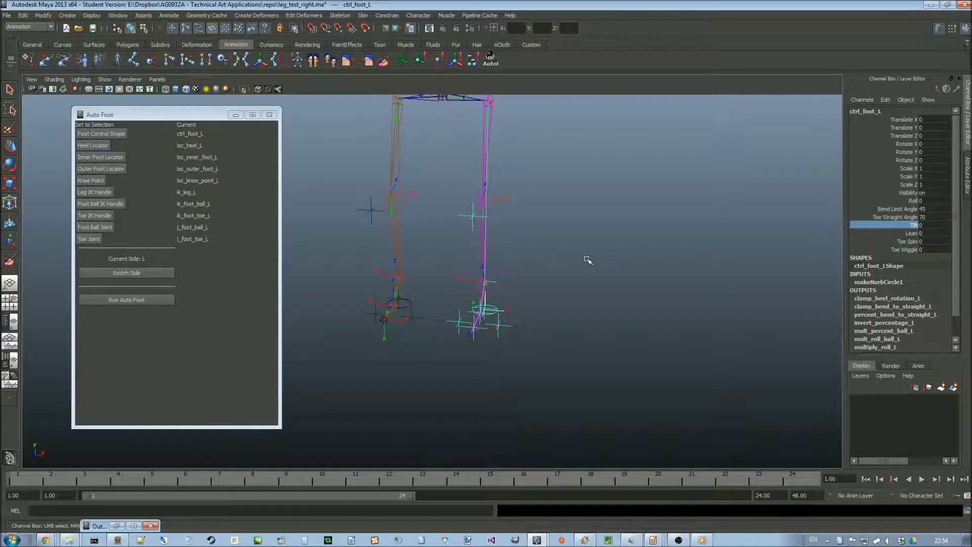
{"action": "middle_click_drag", "start_coordinate": [604, 250], "coordinate": [279, 252]}
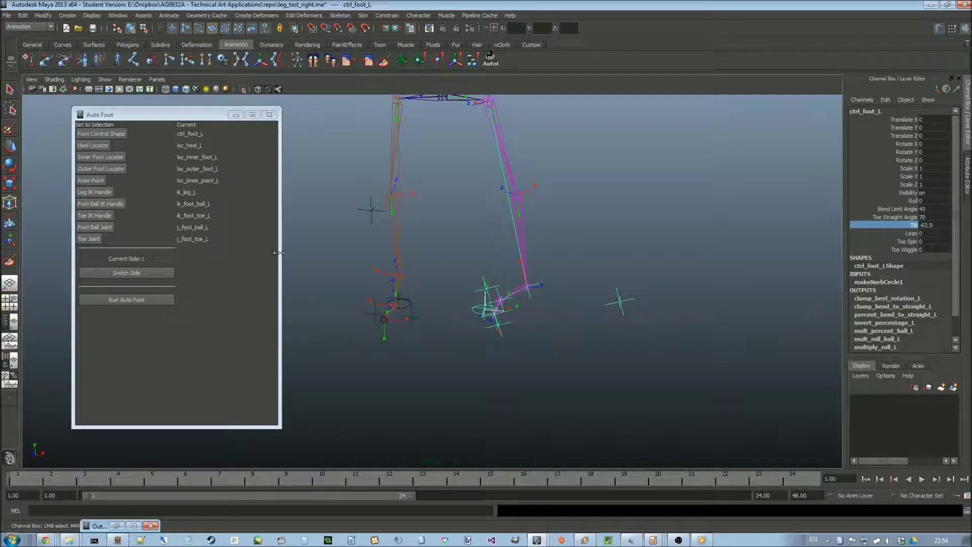
{"action": "middle_click_drag", "start_coordinate": [279, 252], "coordinate": [911, 291]}
{"action": "key", "text": "ctrl+z"}
{"action": "key", "text": "ctrl+z"}
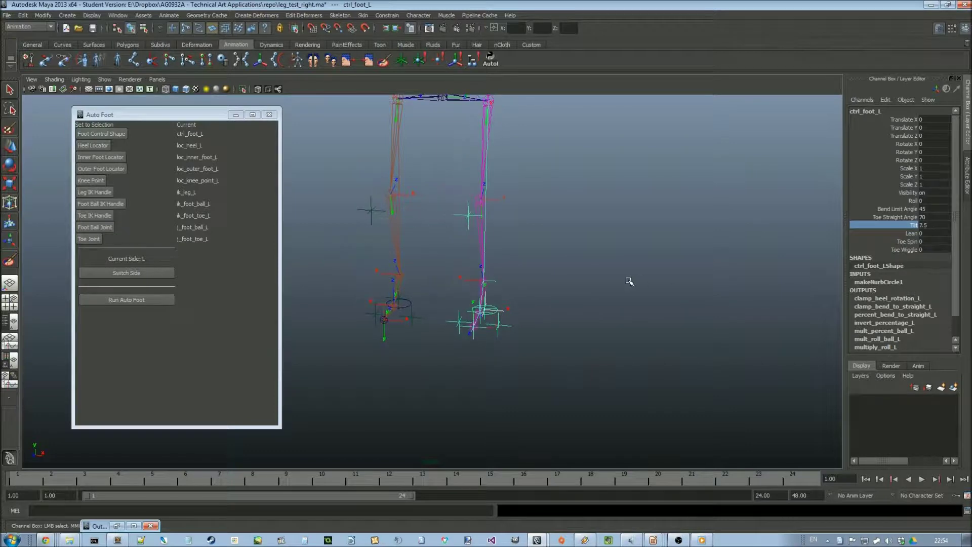
- Test the Lean and Toe Spin attributes, undoing each back to 0
{"action": "left_click", "coordinate": [910, 234]}
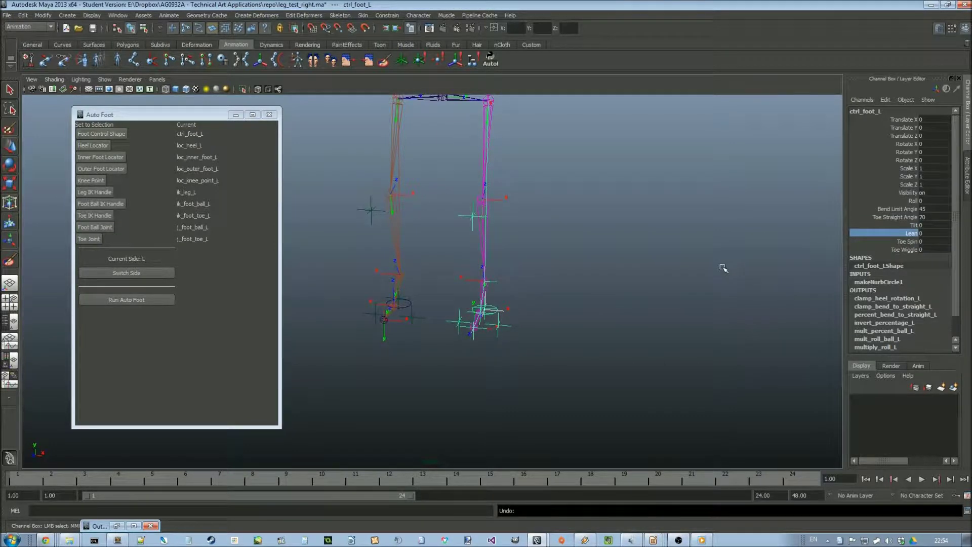
{"action": "middle_click_drag", "start_coordinate": [721, 269], "coordinate": [625, 269]}
{"action": "key", "text": "ctrl+z"}
{"action": "left_click", "coordinate": [903, 242]}
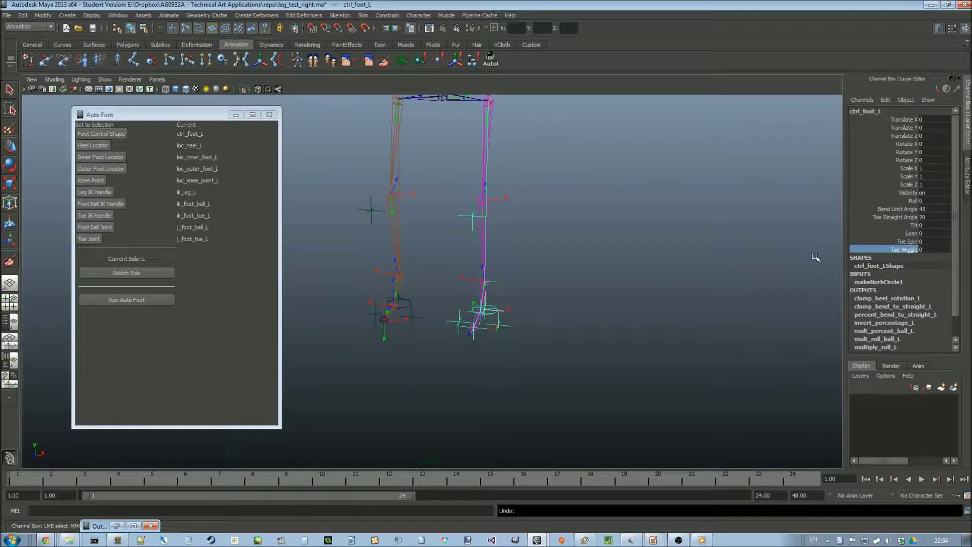
{"action": "middle_click_drag", "start_coordinate": [655, 276], "coordinate": [727, 286]}
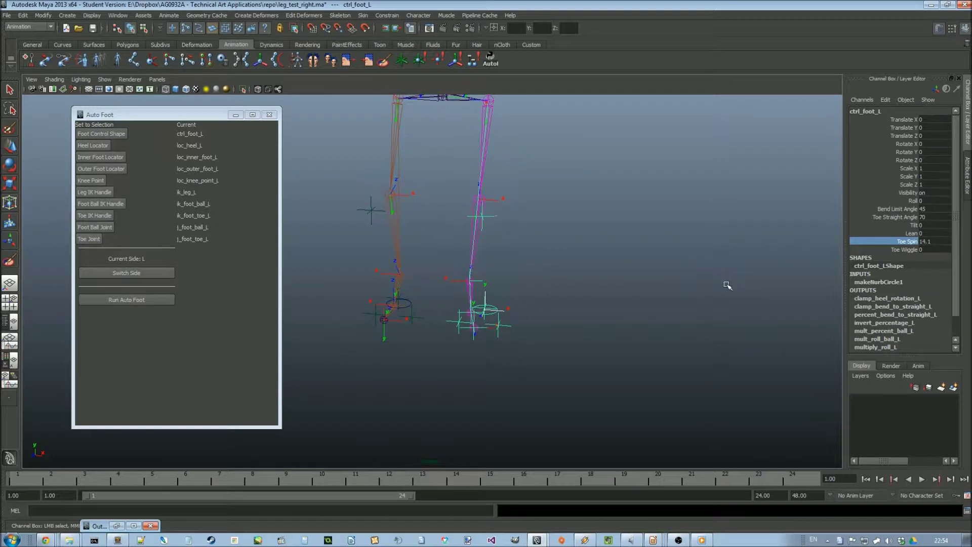
{"action": "key", "text": "ctrl+z"}
- Test Toe Wiggle in both directions and reset it to 0
{"action": "left_click", "coordinate": [905, 250]}
{"action": "middle_click_drag", "start_coordinate": [753, 255], "coordinate": [665, 258]}
{"action": "middle_click_drag", "start_coordinate": [560, 252], "coordinate": [690, 267]}
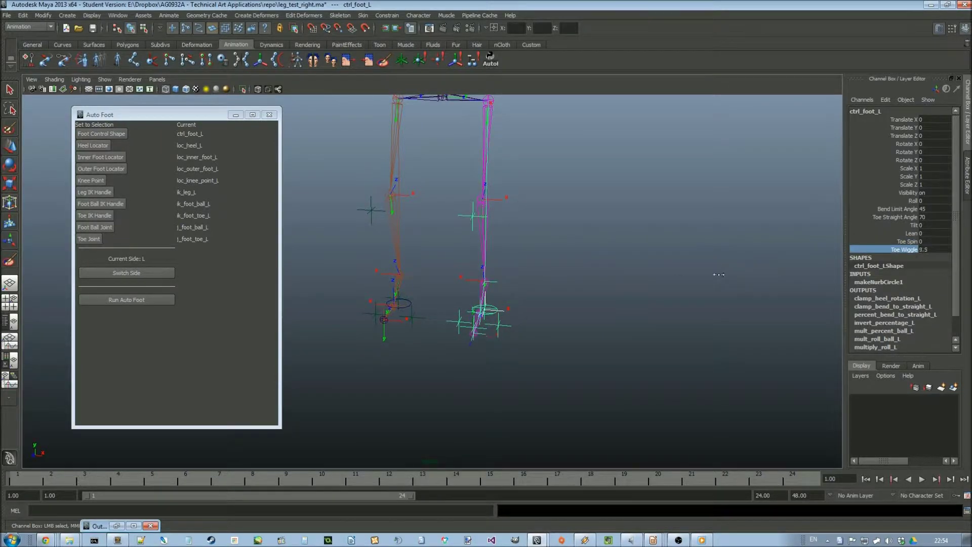
{"action": "middle_click_drag", "start_coordinate": [586, 266], "coordinate": [637, 265]}
{"action": "scroll", "coordinate": [582, 268], "scroll_direction": "up", "scroll_amount": 4}
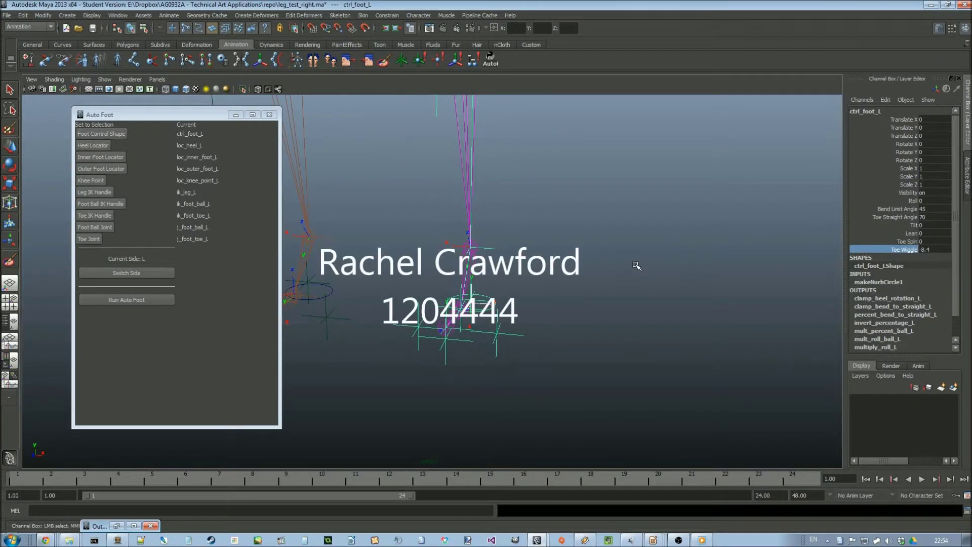
{"action": "key", "text": "ctrl+z"}
{"action": "scroll", "coordinate": [629, 267], "scroll_direction": "down", "scroll_amount": 5}
{"action": "left_click_drag", "start_coordinate": [629, 267], "coordinate": [490, 150], "text": "alt"}
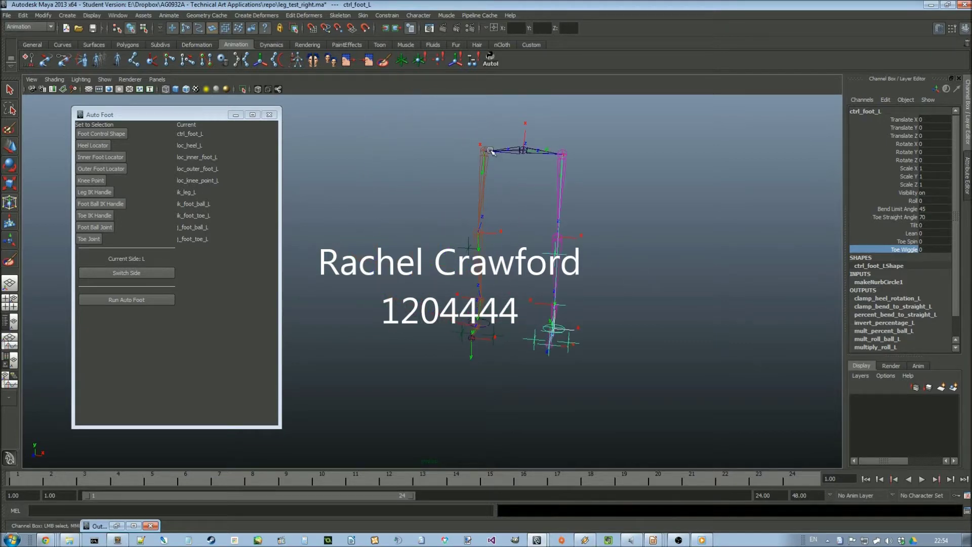